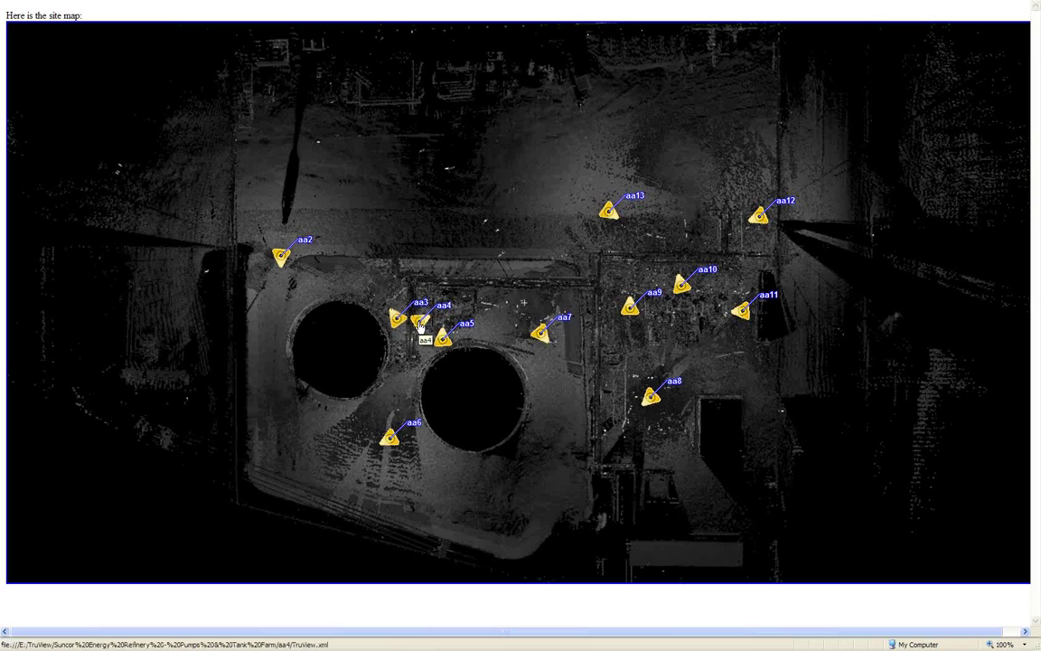
Step: Open the aa4 scan position from the site map and look around the pipe runs, electrical panel and tanks
click(421, 326)
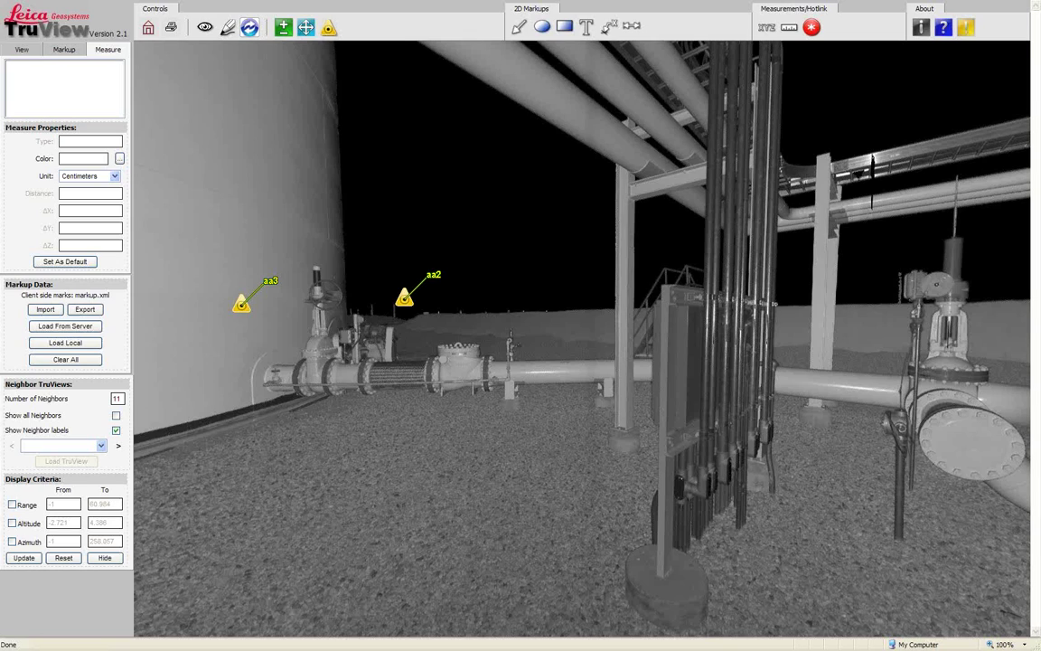
drag(320, 407, 366, 425)
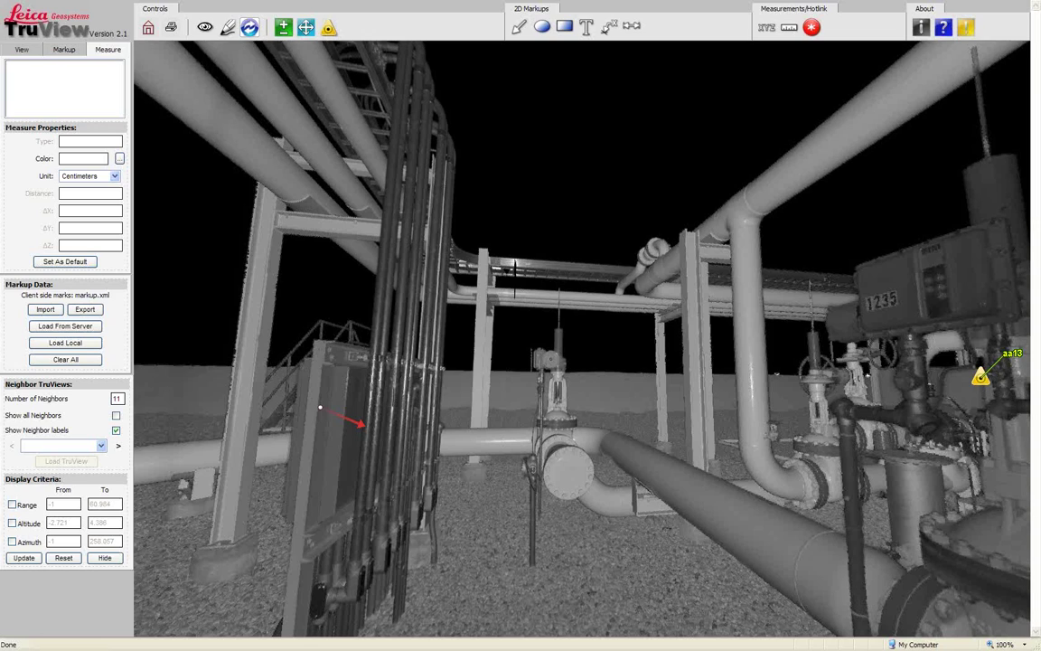
drag(365, 425, 325, 428)
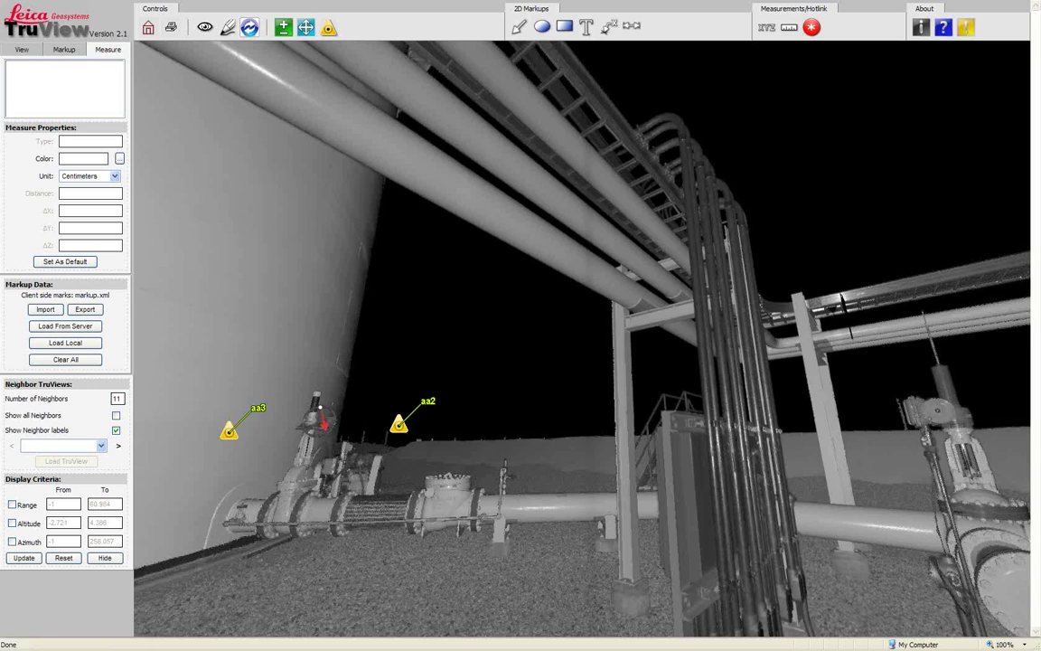
drag(326, 427, 265, 533)
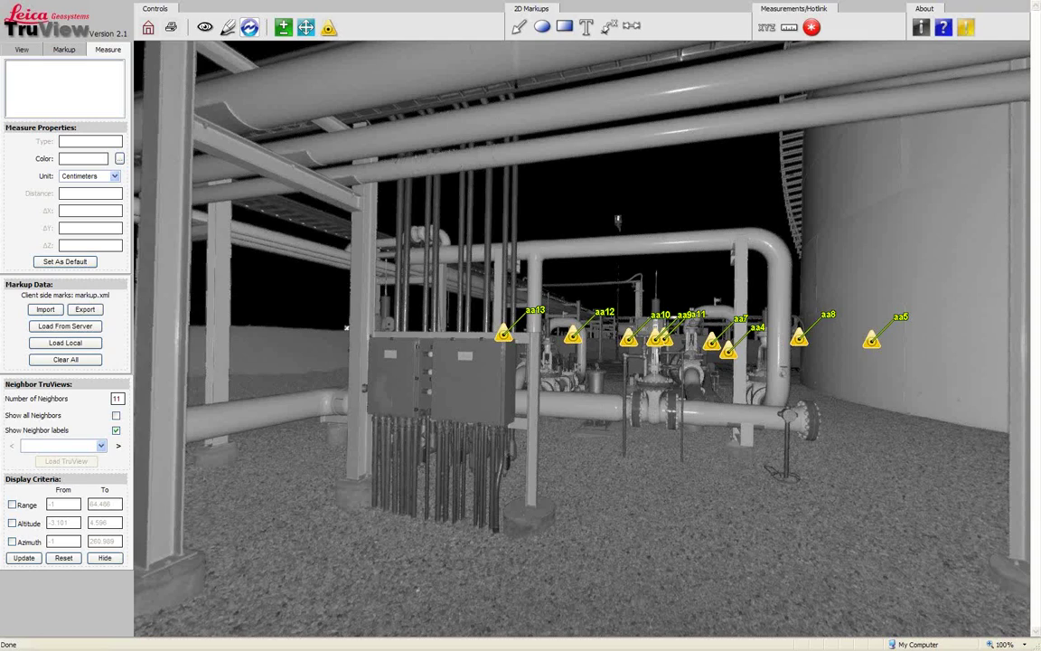
drag(543, 520, 300, 526)
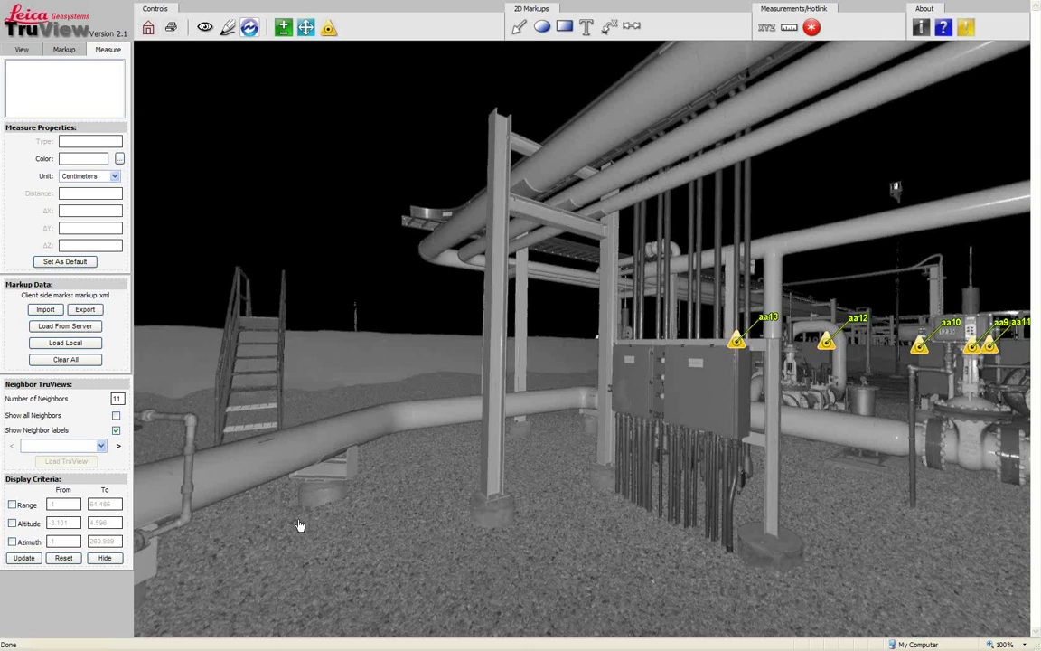
Step: Switch to the CADWorx drawing and enable Limit Box 1 to restrict the displayed point cloud
key(alt+Tab)
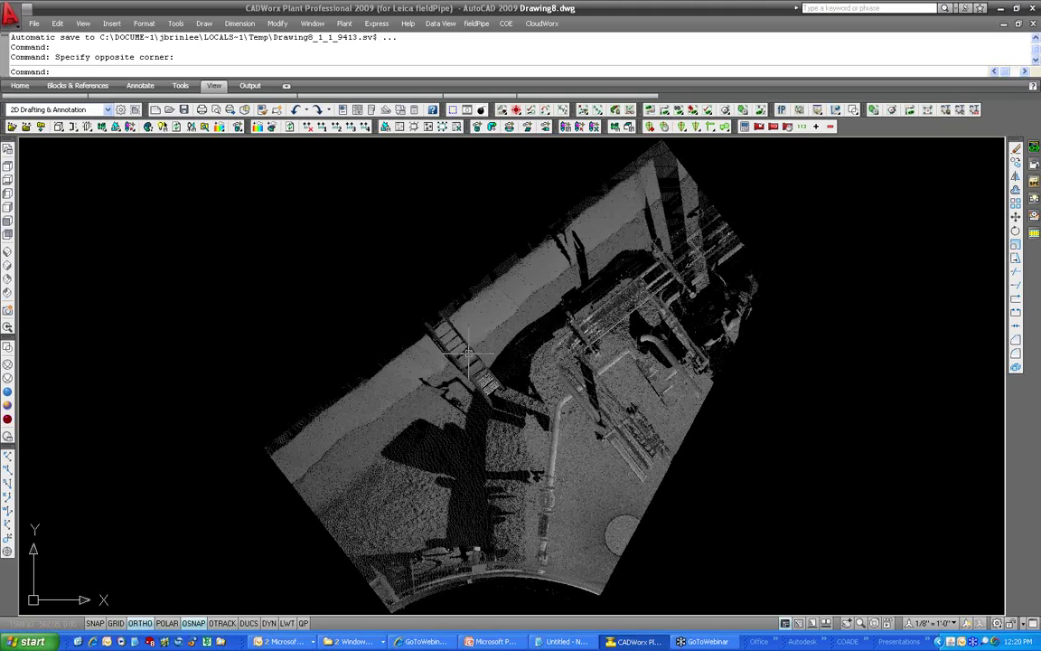
shift+middle_drag(468, 353, 351, 313)
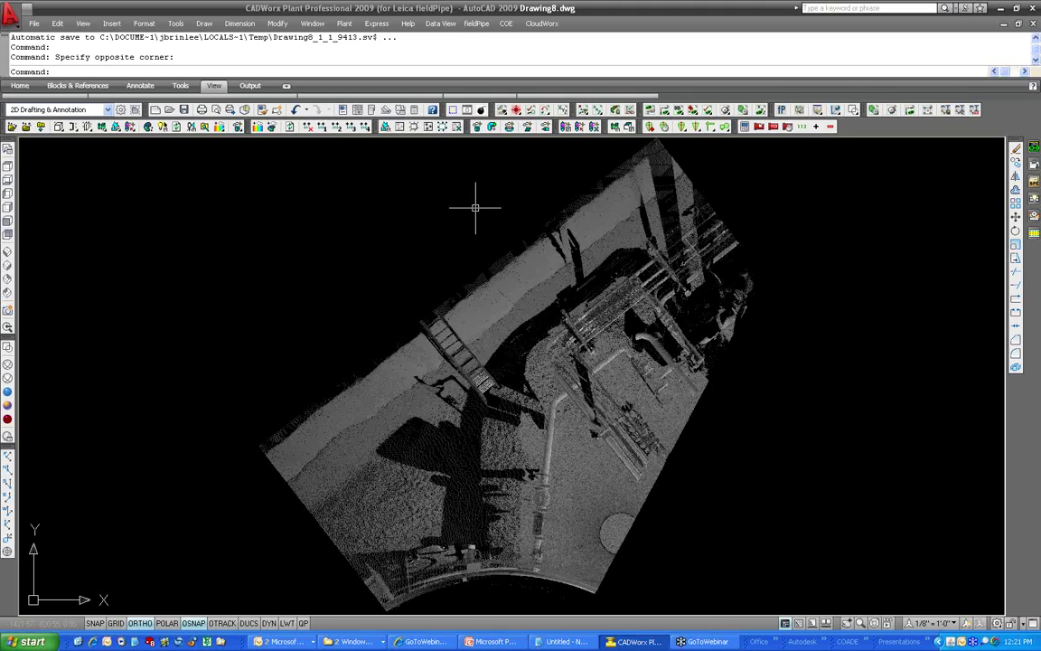
click(696, 128)
drag(255, 98, 235, 126)
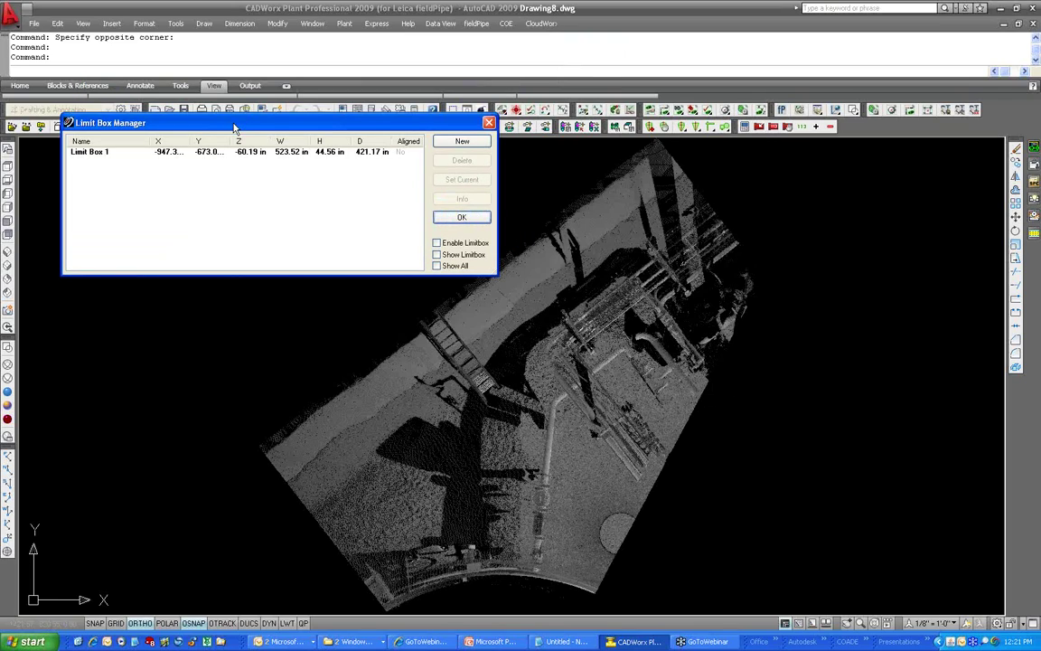
click(180, 149)
click(442, 241)
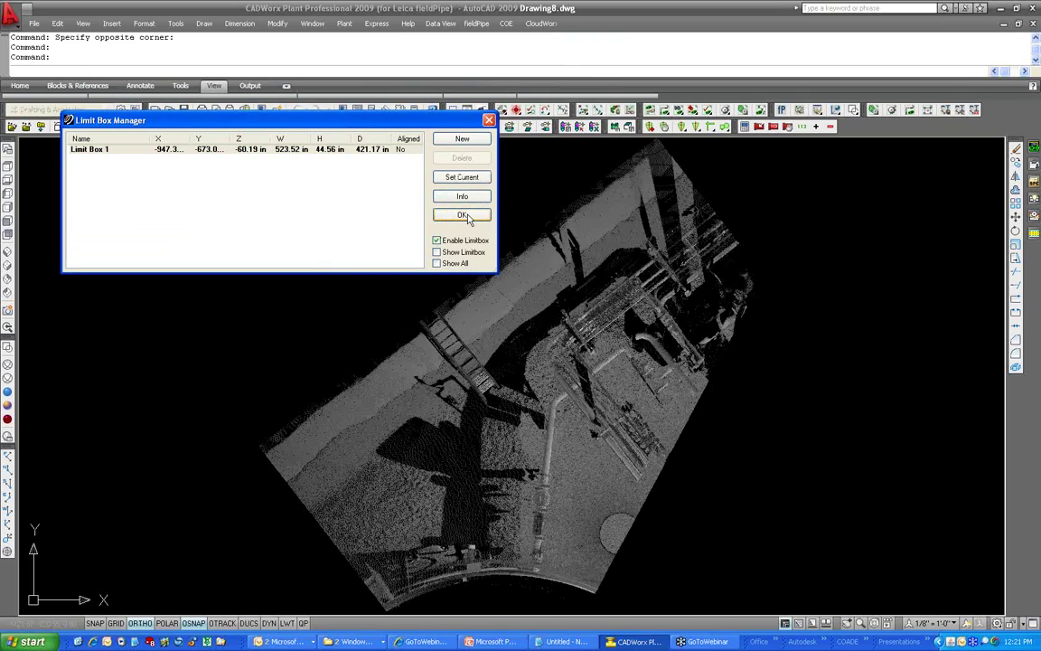
click(463, 216)
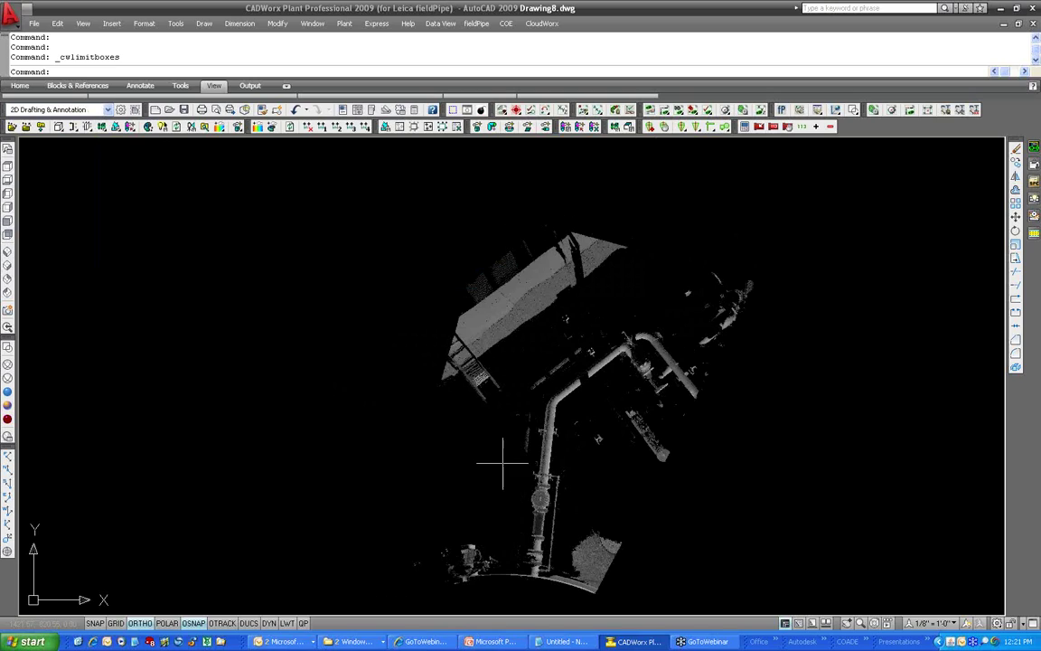
Step: Fit pipes with annotations and centerlines to the cloud on three straight pipe runs, using a maximum RMS error of 0.24 in
text(z)
key(Return)
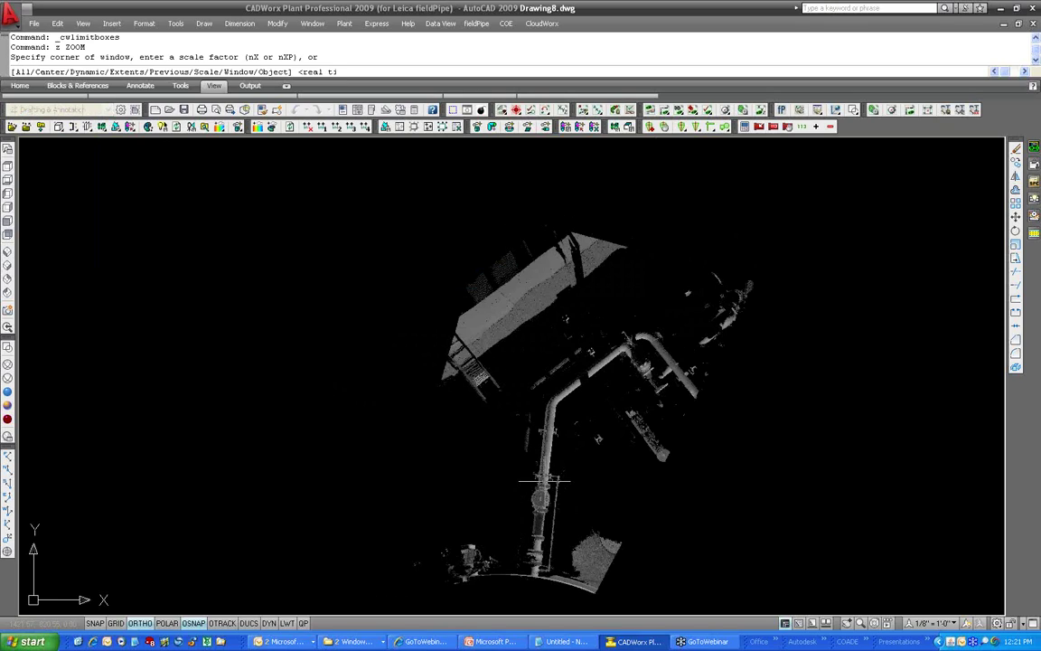
click(489, 531)
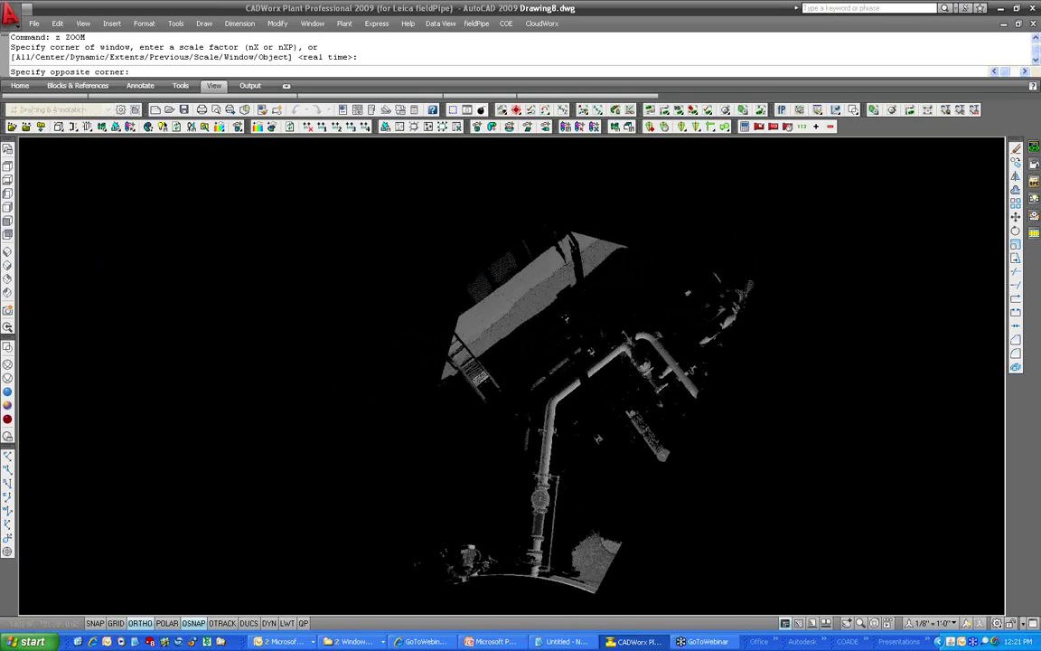
click(724, 306)
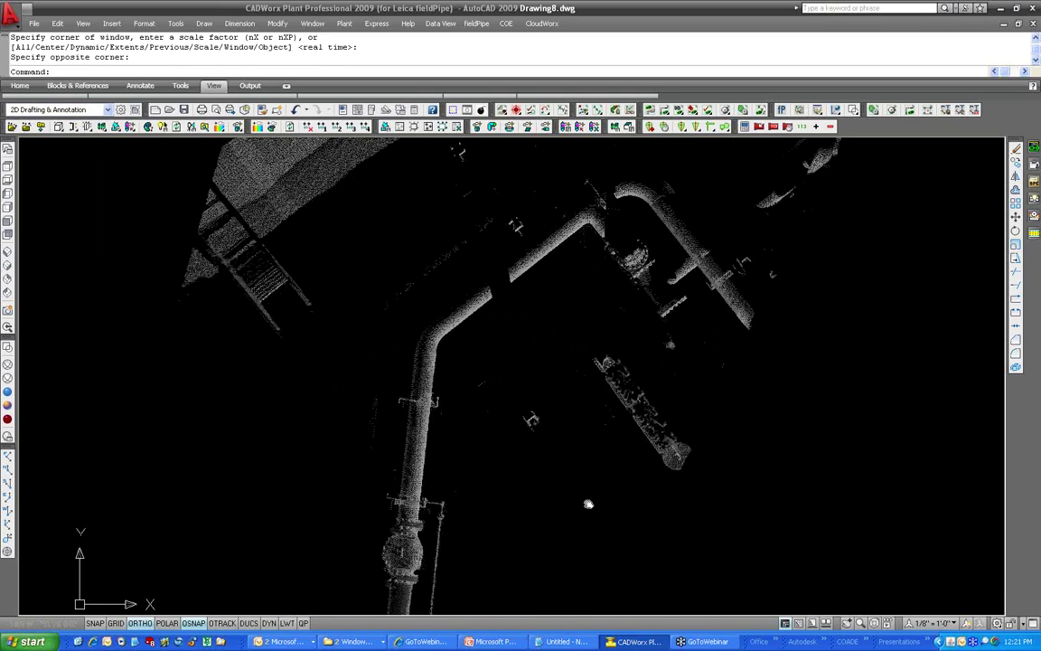
middle_drag(588, 503, 494, 472)
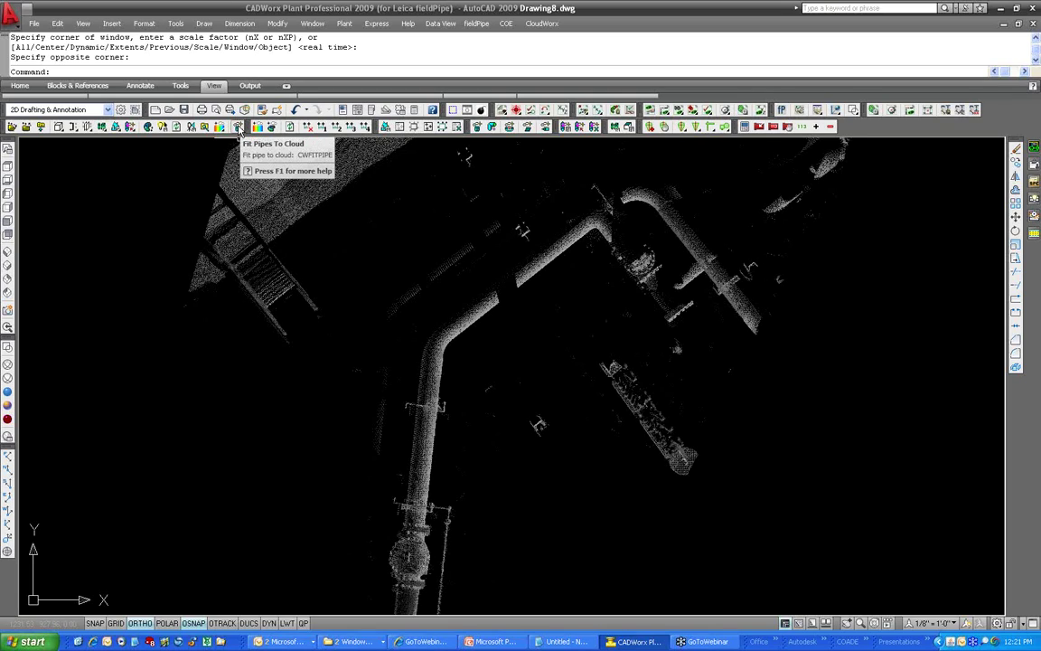
click(239, 128)
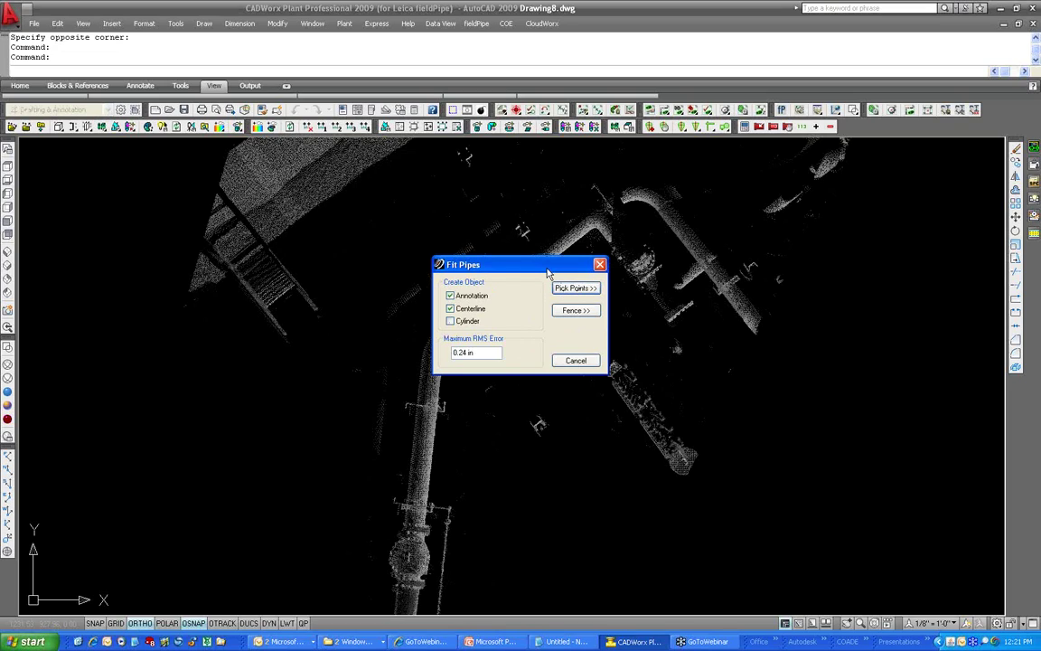
drag(547, 271, 682, 355)
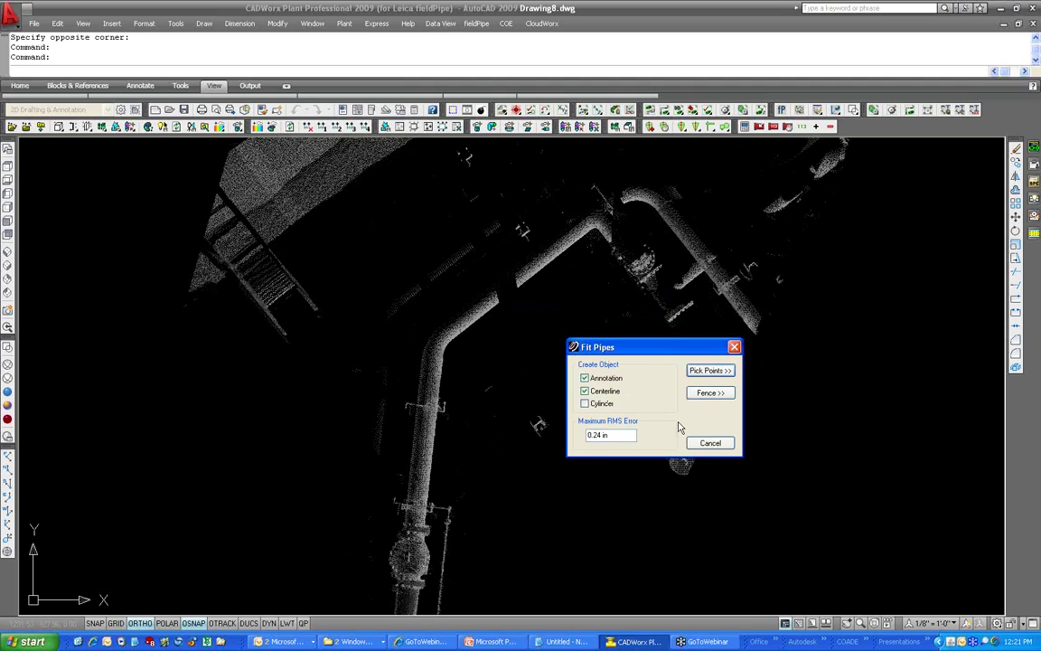
click(710, 372)
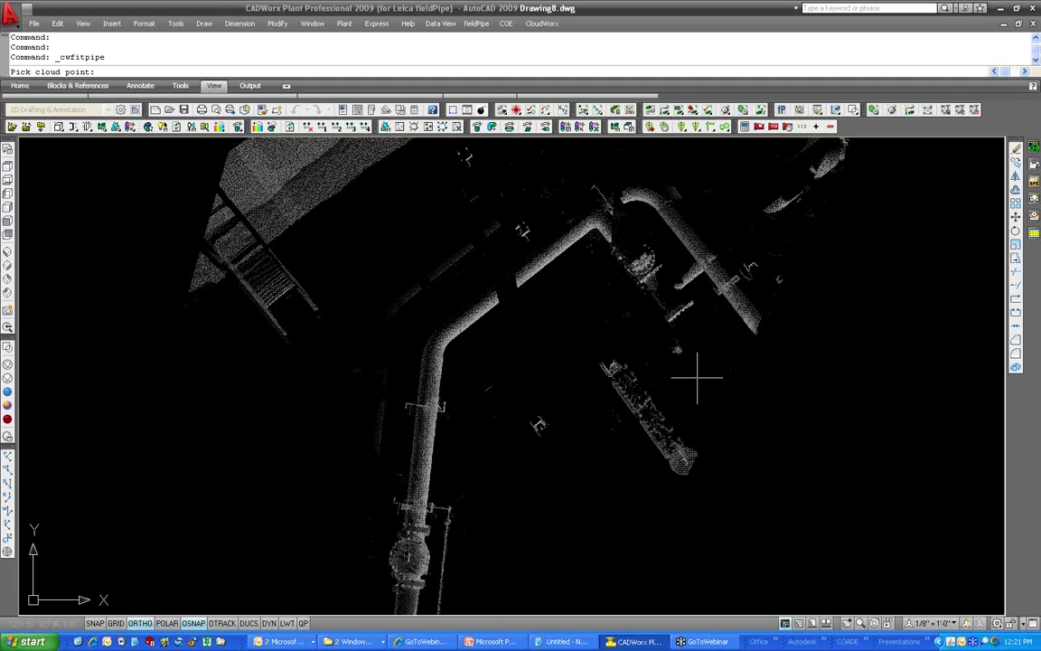
click(431, 443)
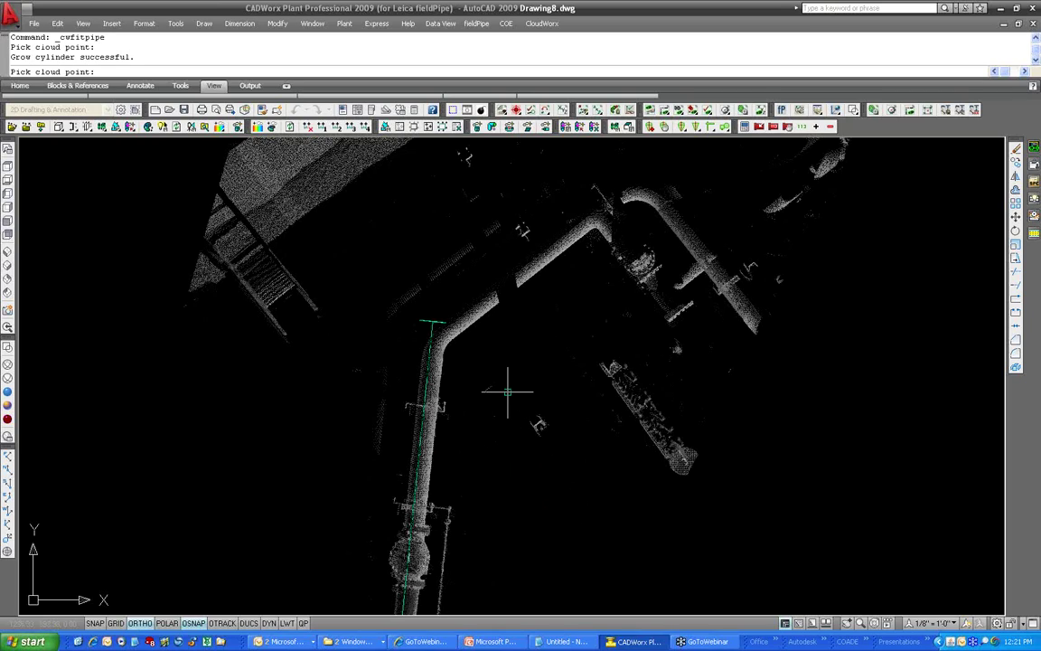
click(472, 320)
click(674, 237)
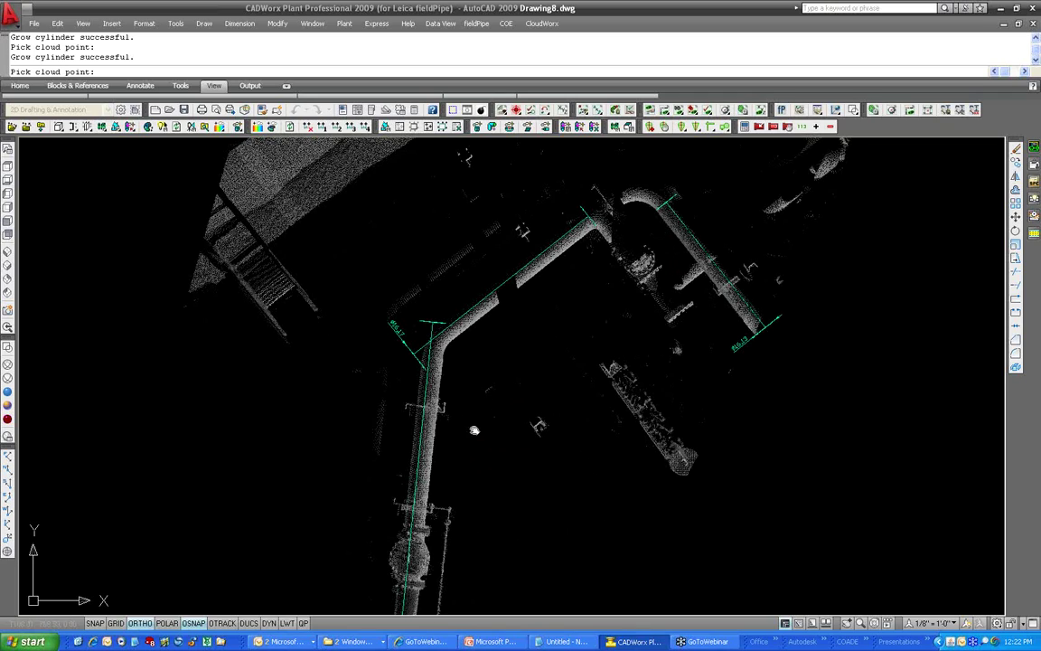
middle_drag(474, 430, 606, 464)
key(Return)
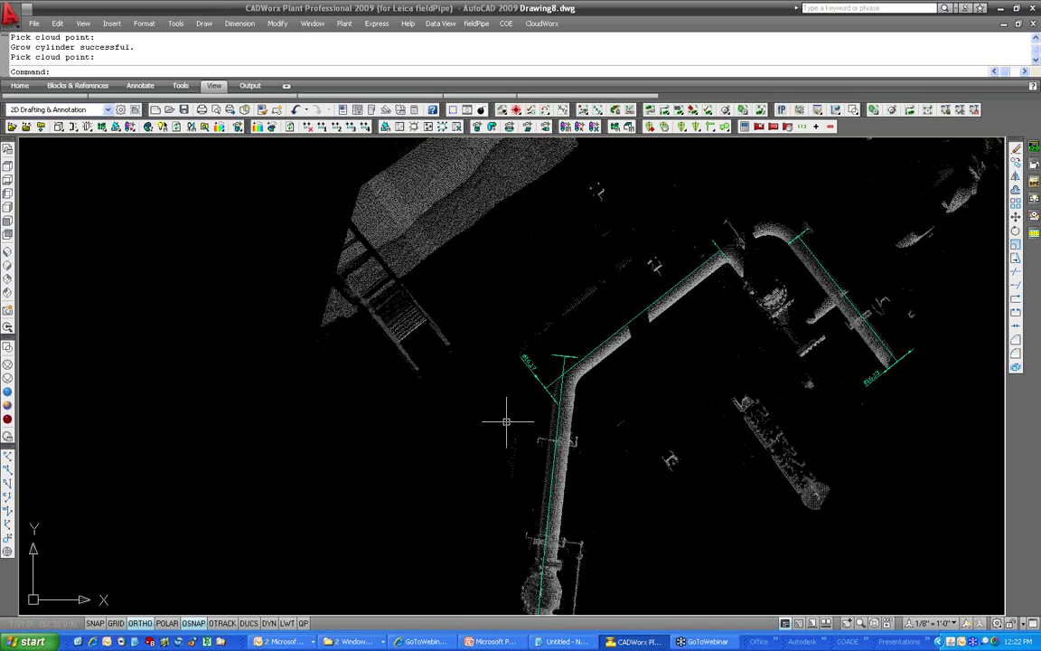
Step: Set the main pipe size to 16" and load the 150 specification
scroll(511, 412, up, 4)
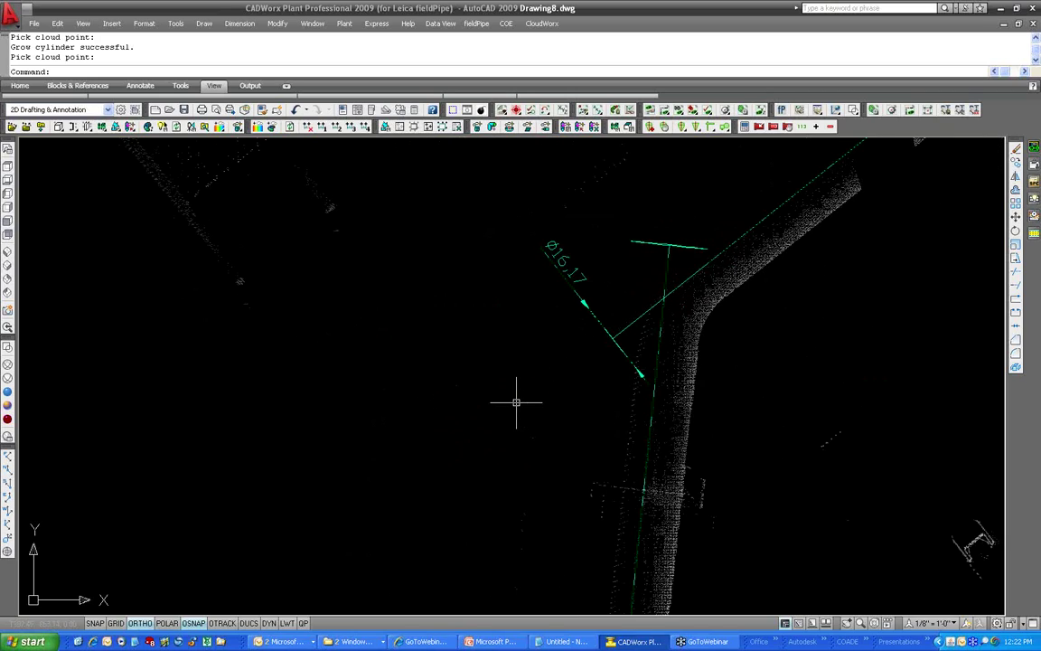
middle_drag(516, 404, 371, 496)
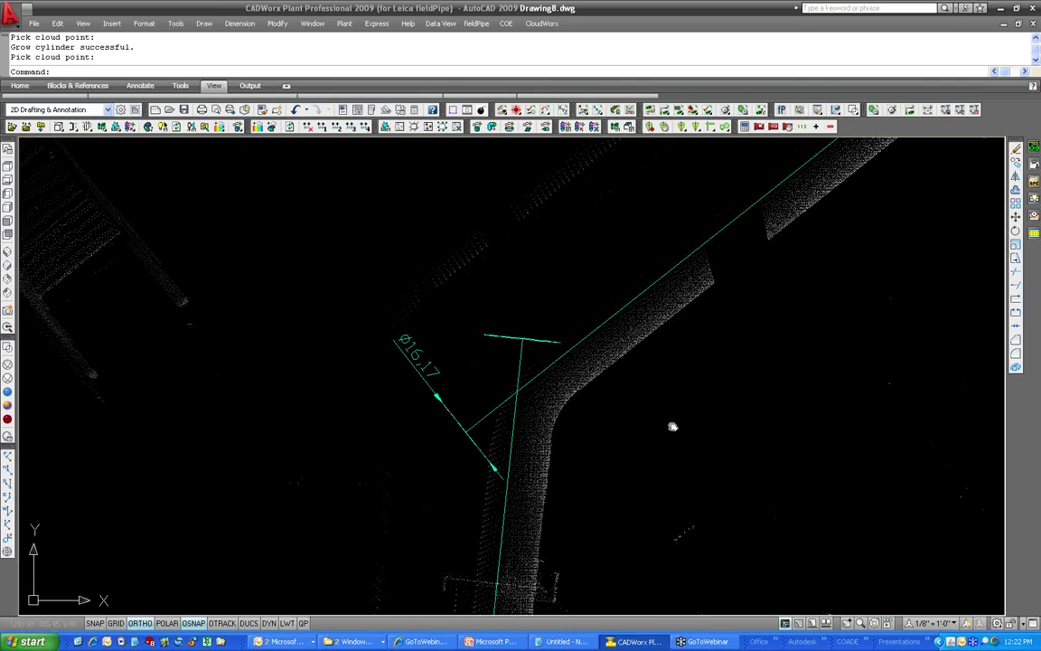
middle_drag(673, 427, 627, 454)
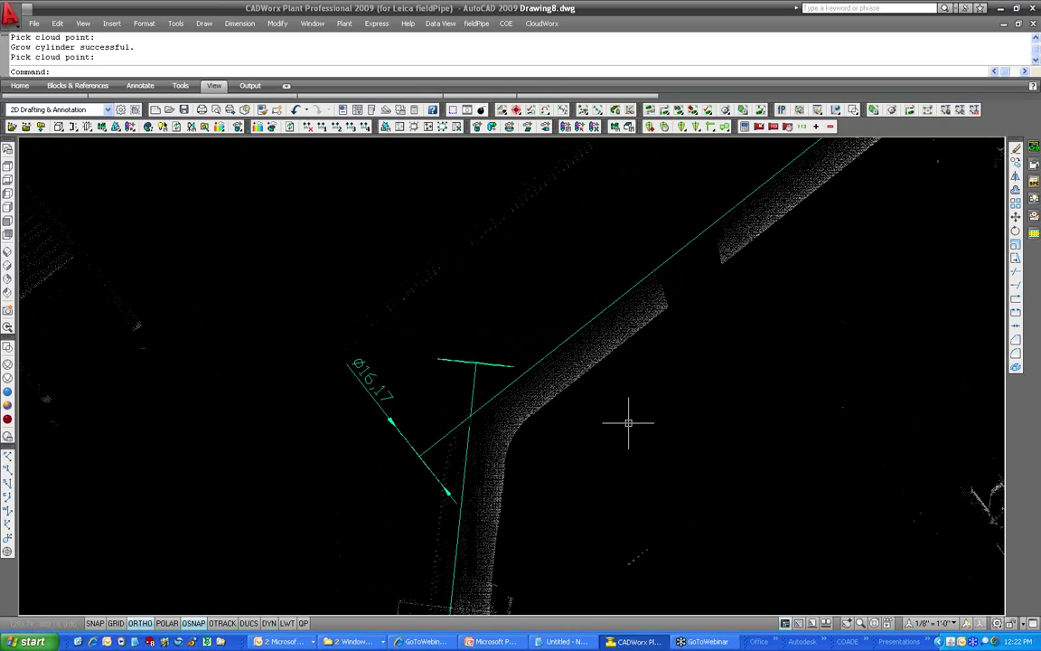
scroll(589, 442, down, 2)
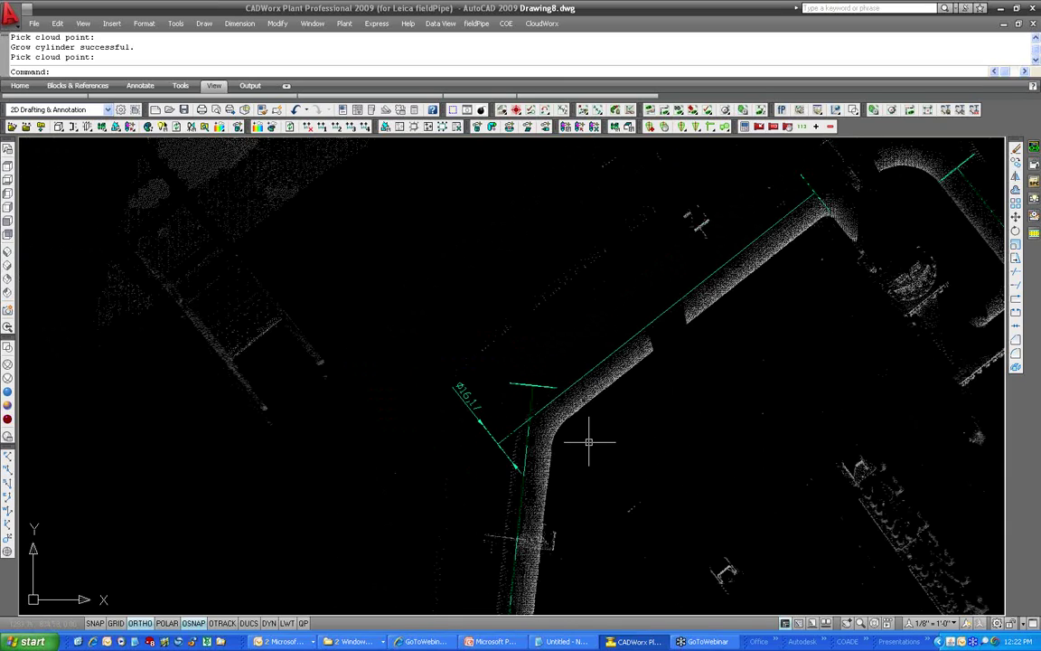
scroll(588, 442, down, 1)
middle_drag(588, 442, 456, 396)
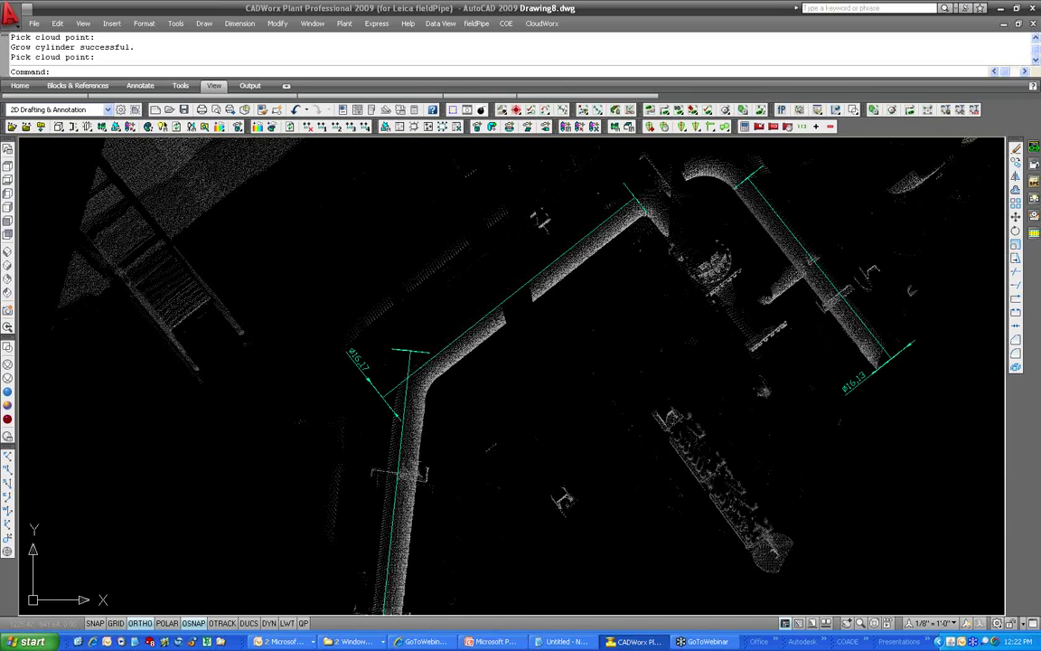
scroll(479, 265, down, 2)
mouse_move(1034, 181)
click(806, 157)
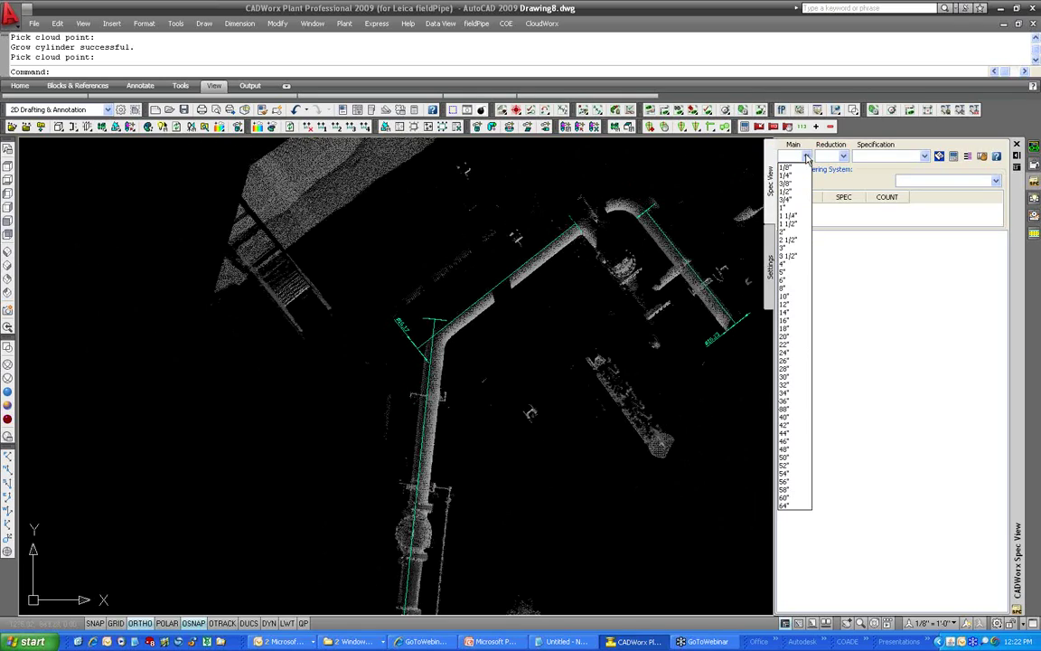
click(785, 321)
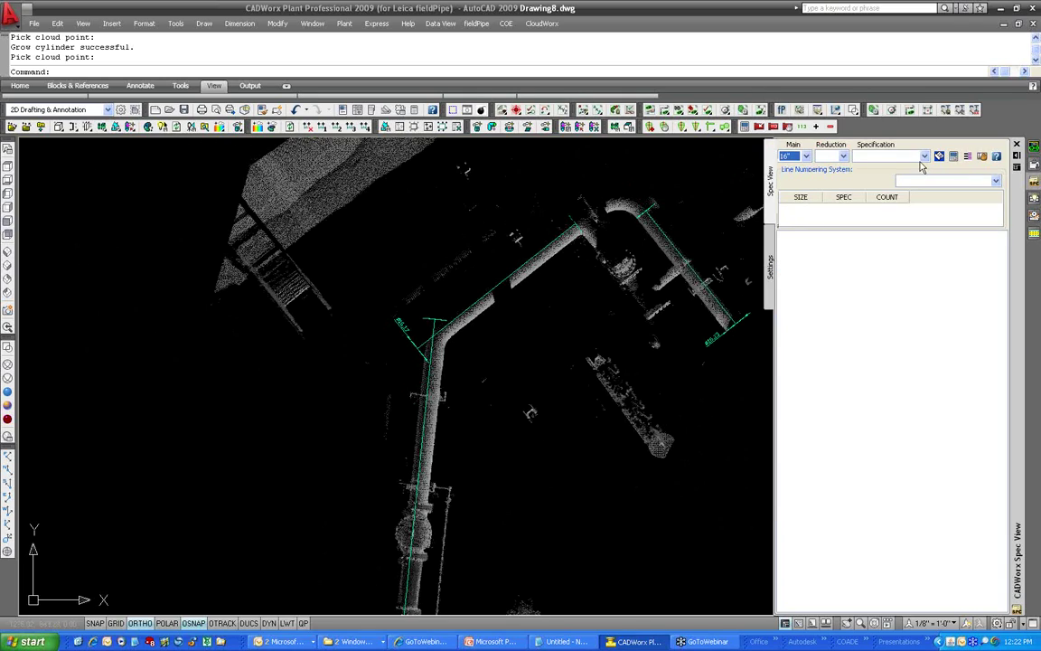
click(922, 158)
click(909, 169)
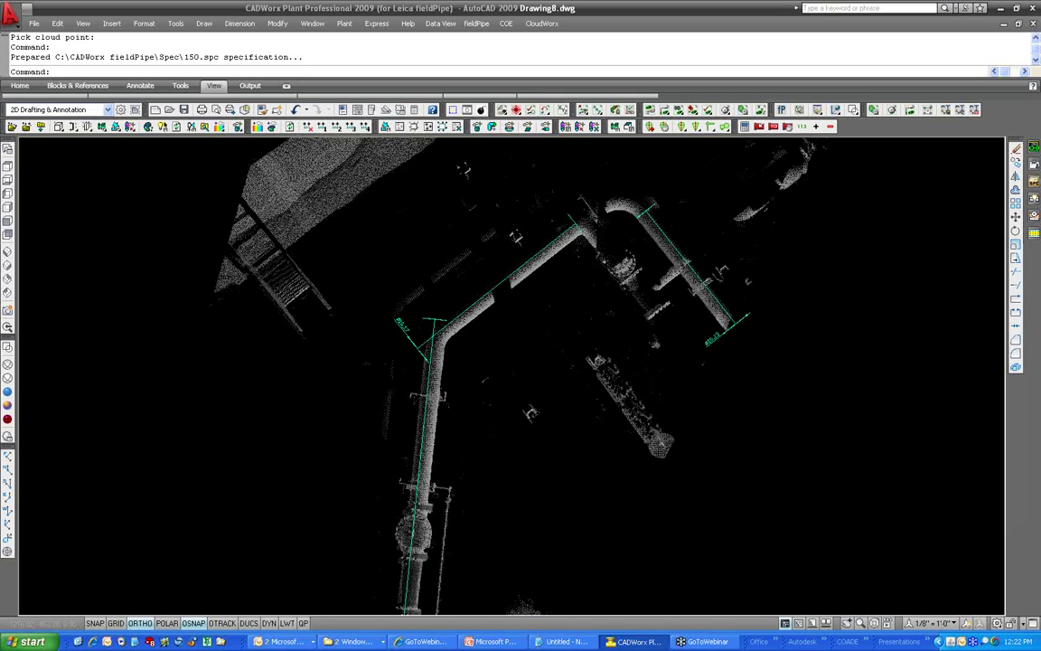
Step: Set up the line number in fieldPipe Main with a COUNT default value of 1, making it 16"-150-1
scroll(373, 526, up, 2)
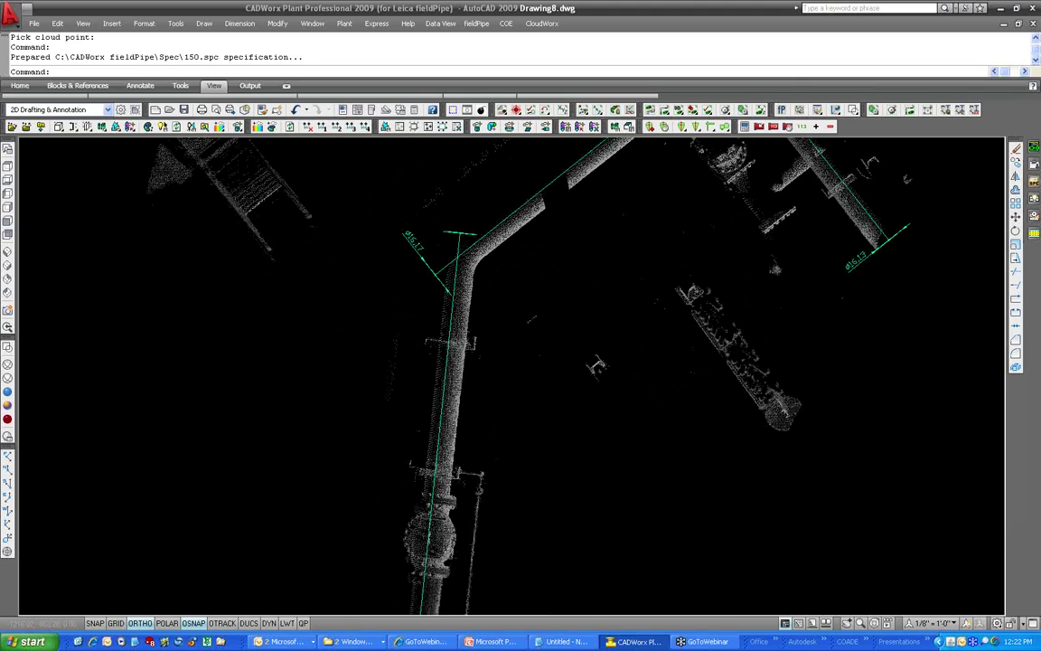
scroll(489, 484, up, 5)
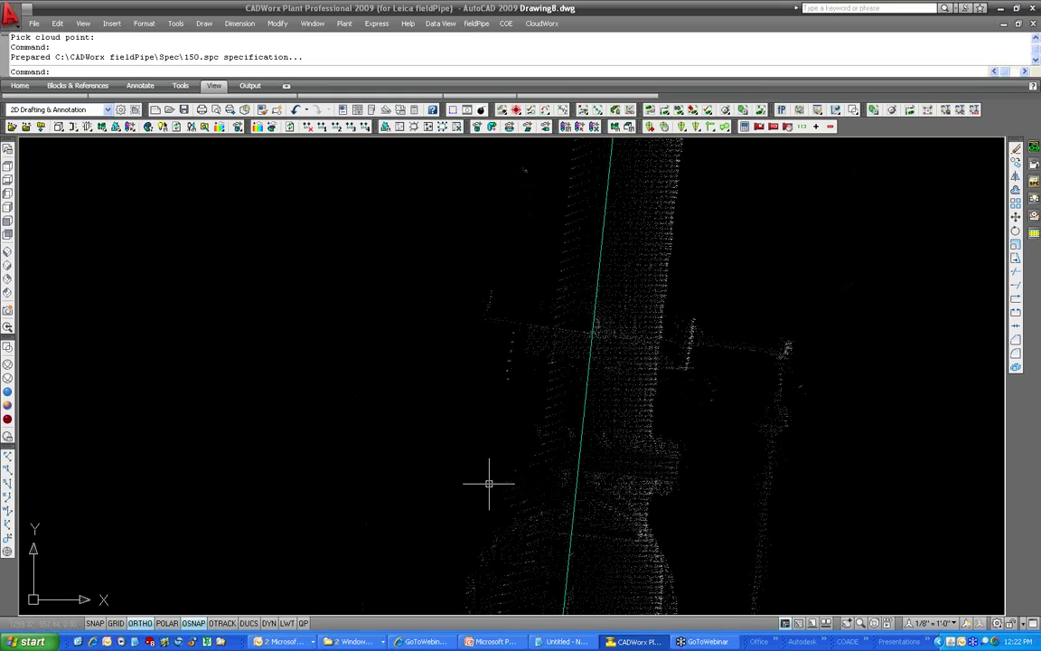
scroll(489, 483, down, 5)
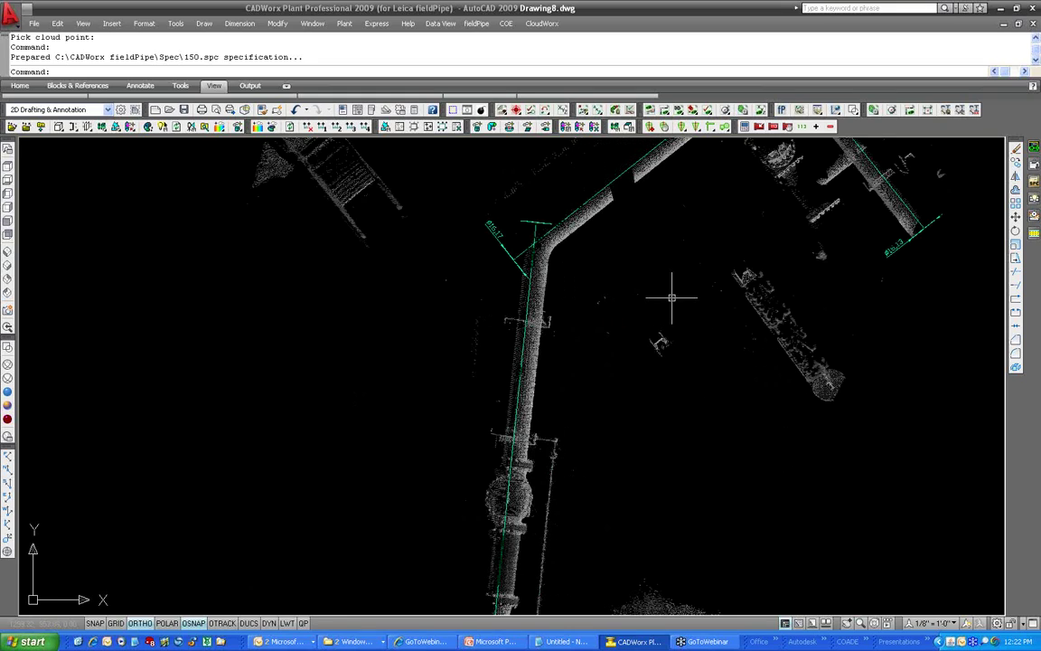
middle_drag(672, 297, 592, 399)
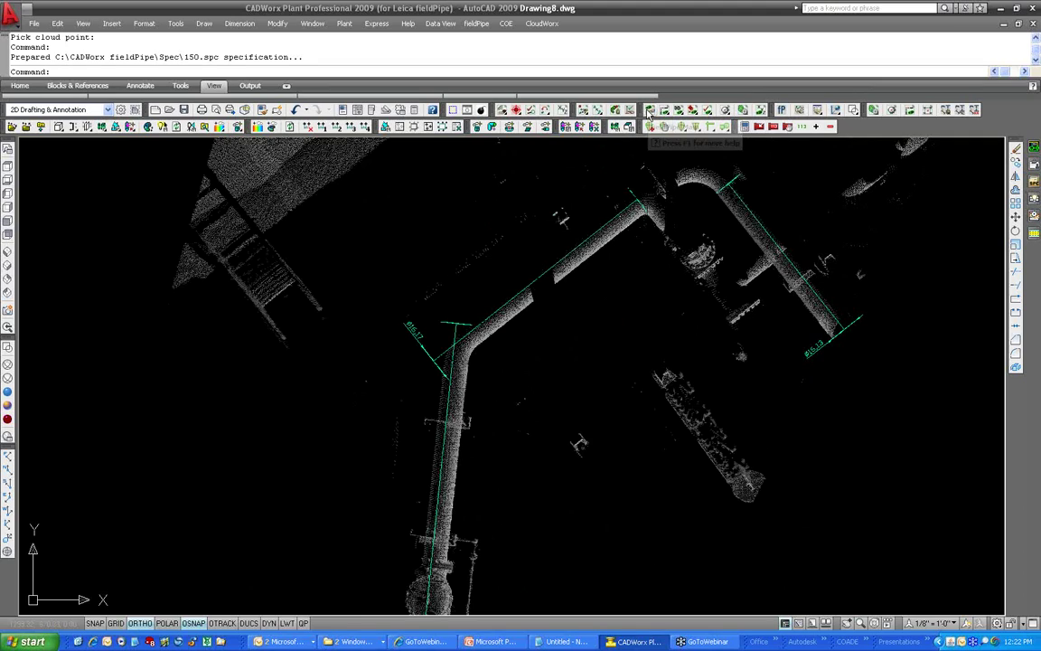
click(650, 111)
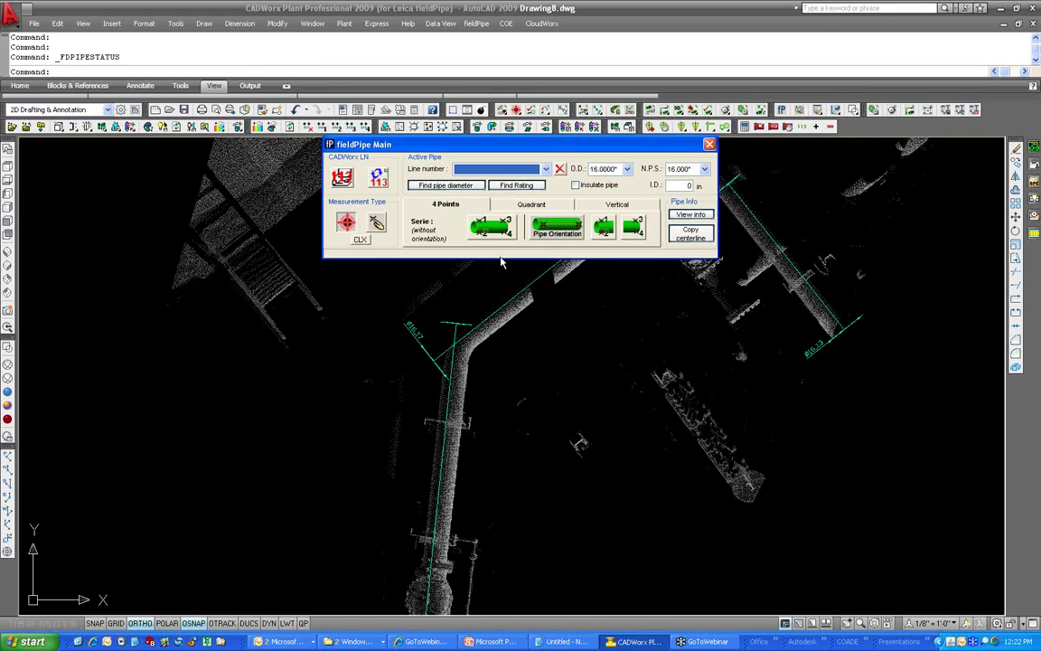
click(344, 179)
click(471, 348)
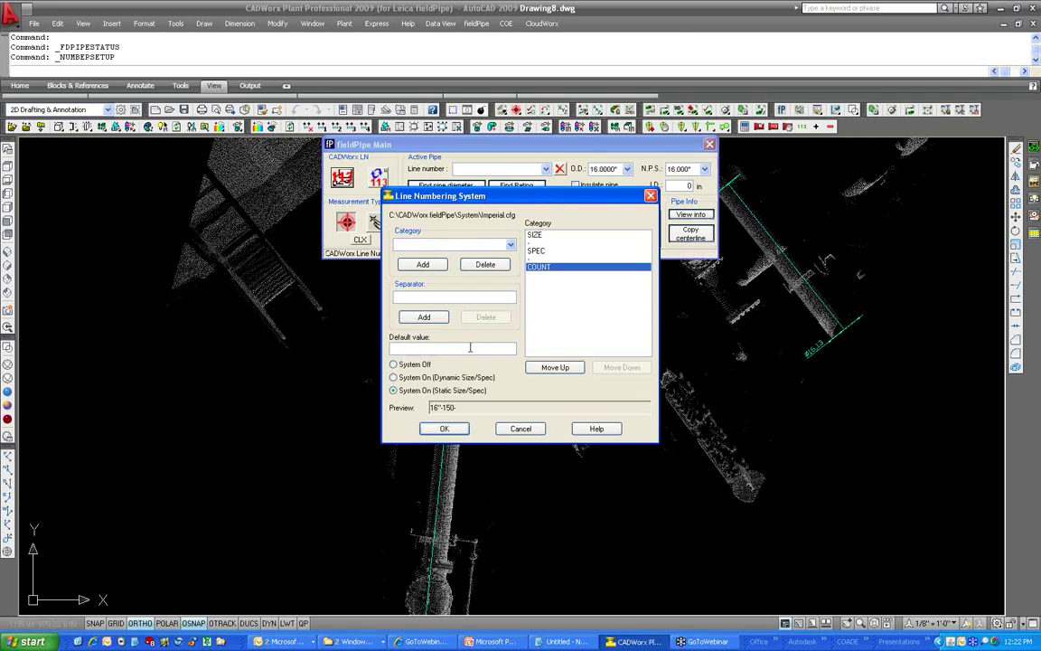
text(1)
click(442, 428)
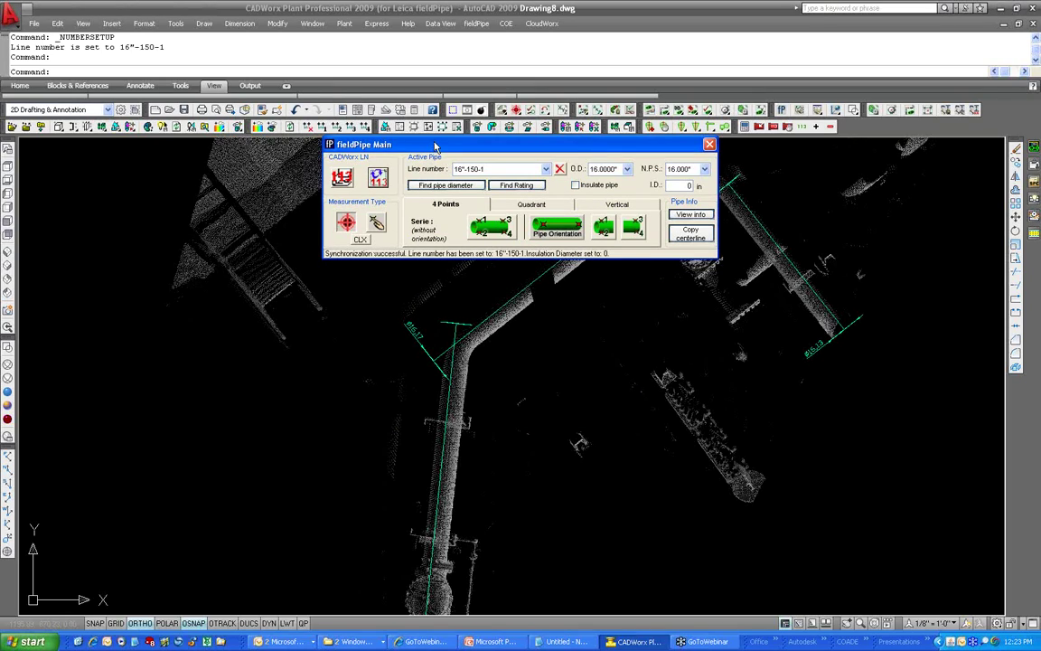
Step: Connect the three fitted pipe centerlines with the CloudWorx Pro interface in fieldPipe, accepting the connection that exceeds the 0.1 inch tolerance
mouse_move(435, 145)
mouse_down()
mouse_move(691, 85)
mouse_move(703, 386)
mouse_up()
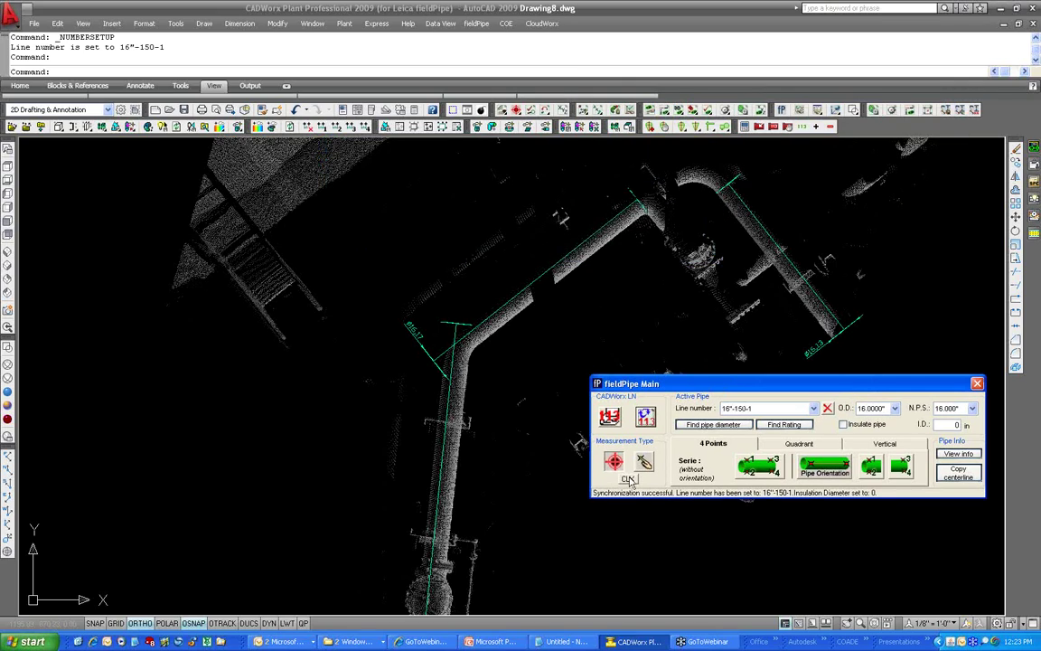
click(628, 479)
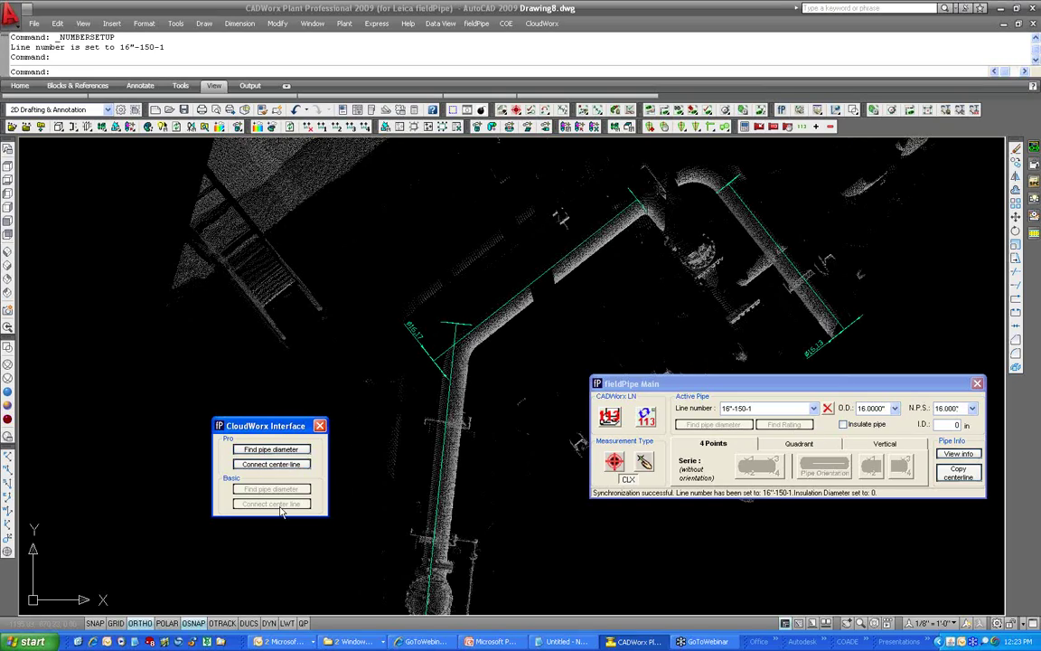
click(285, 466)
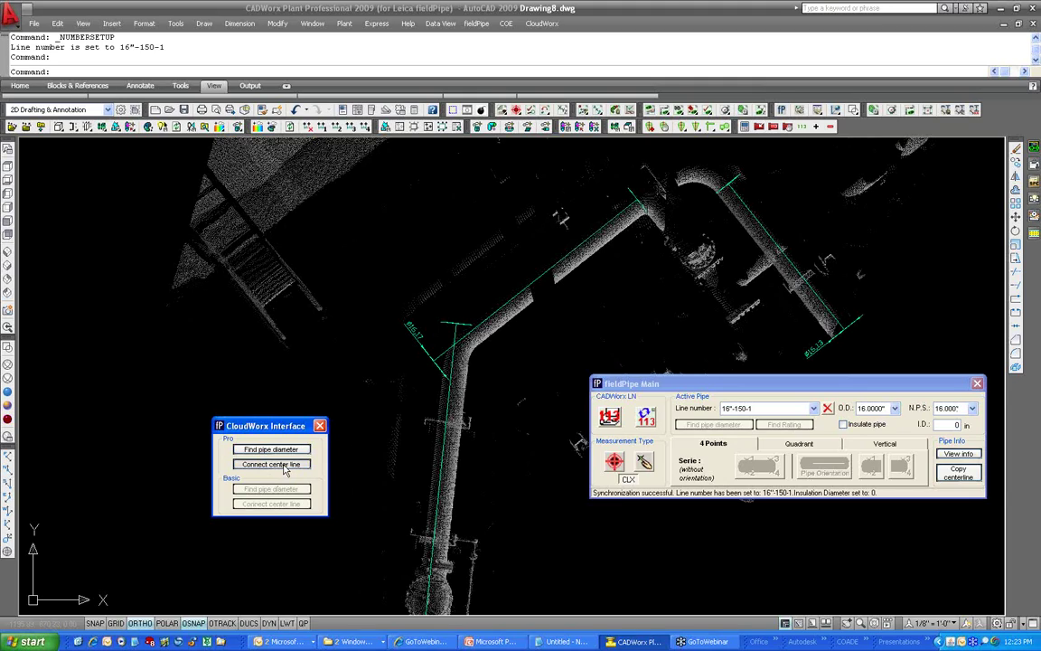
click(522, 291)
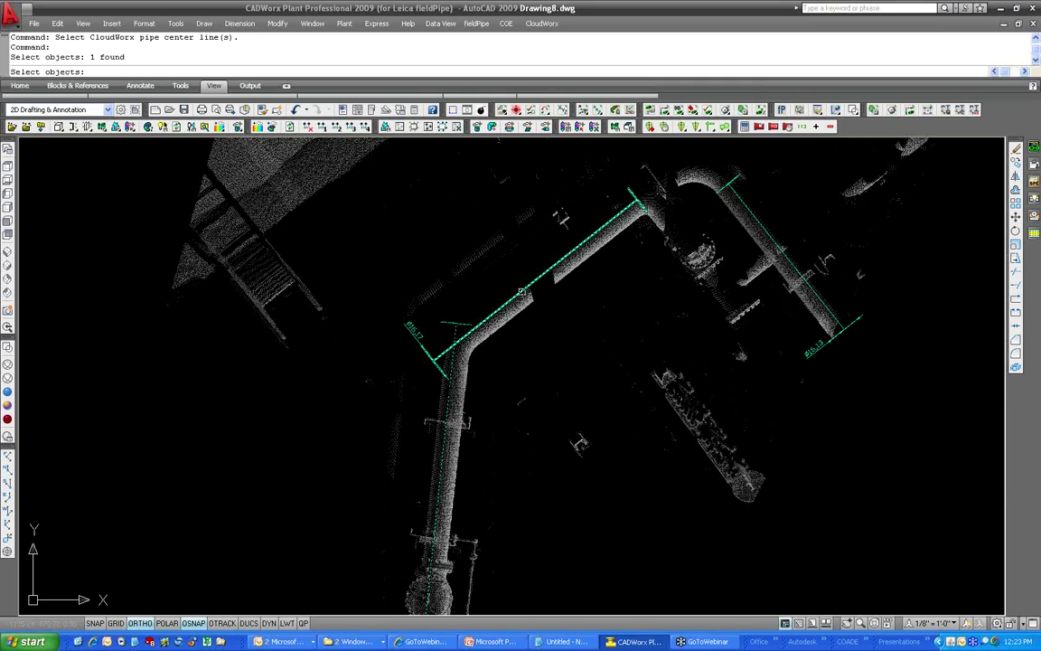
click(521, 291)
click(764, 228)
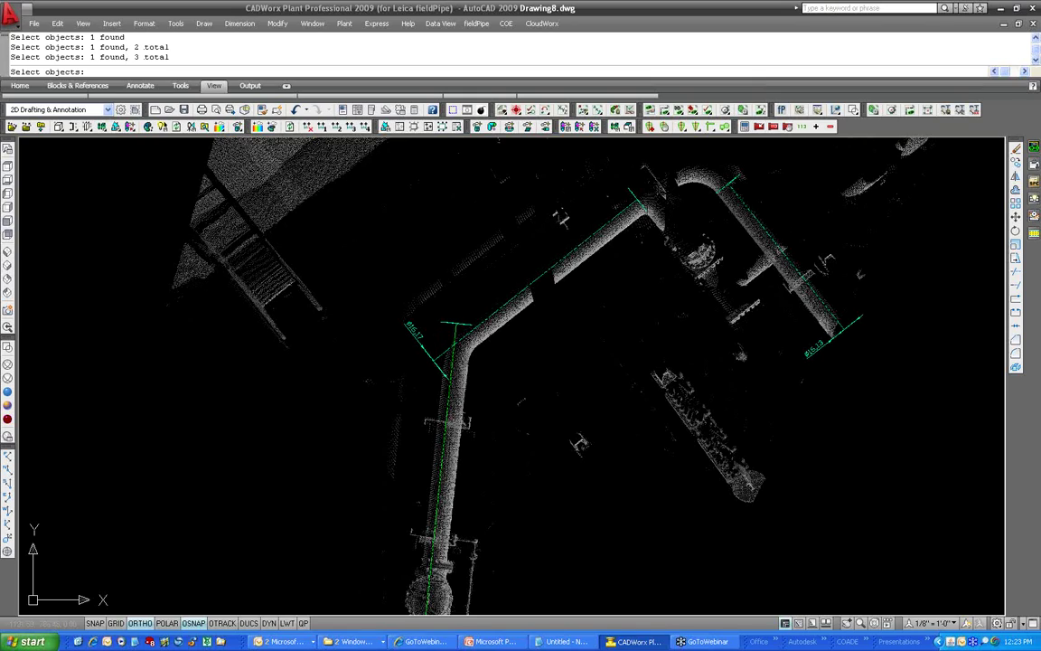
key(Return)
drag(501, 285, 570, 387)
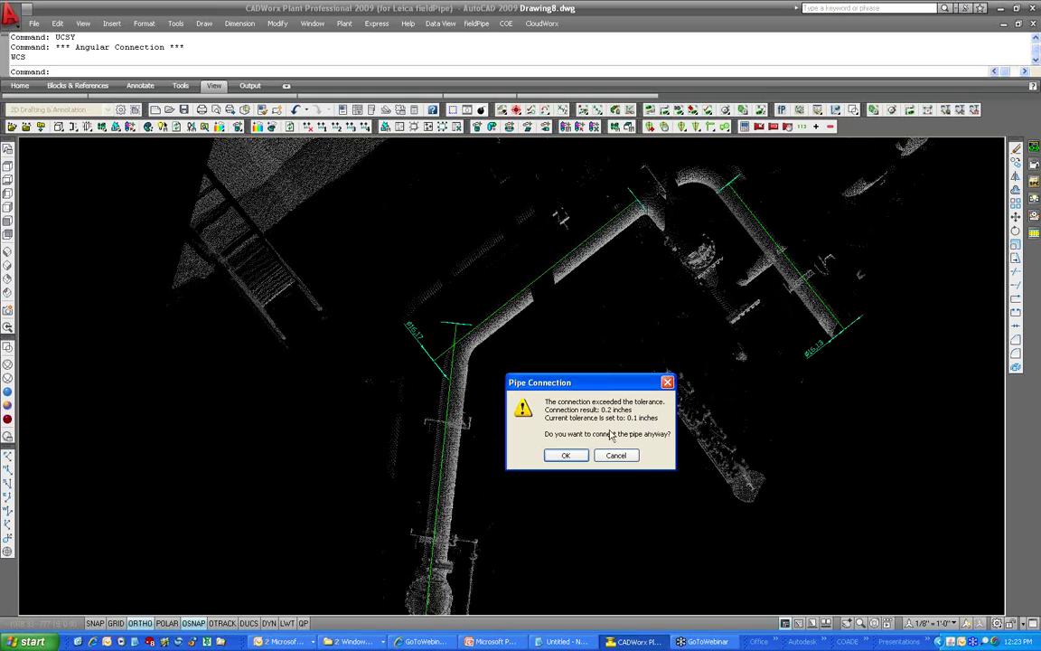
click(570, 461)
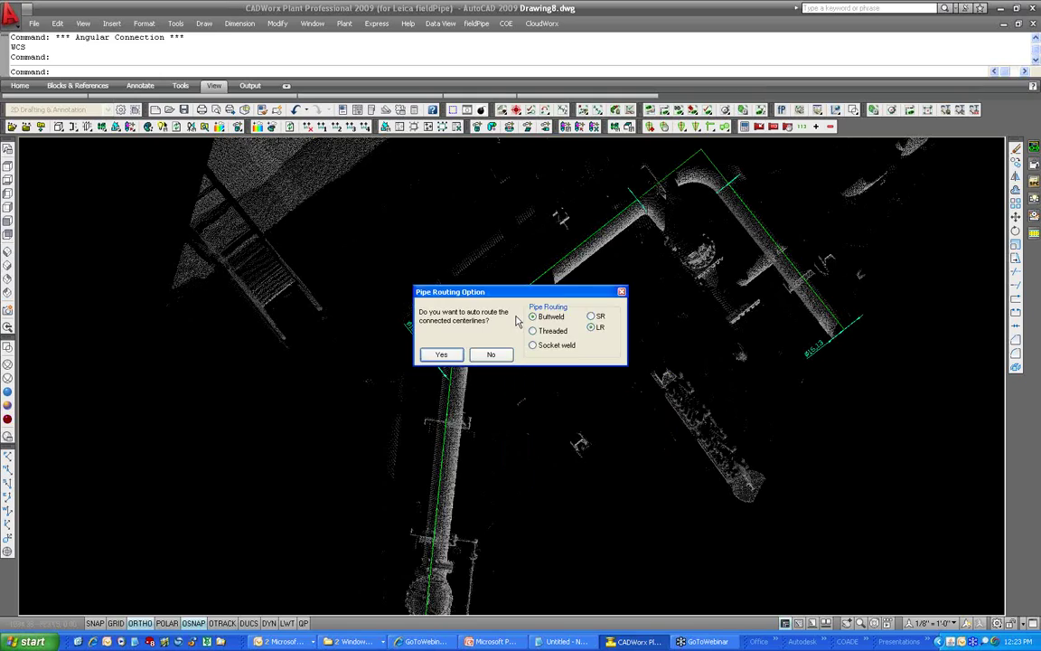
Step: Auto-route the connected centerlines as buttweld piping with long-radius (LR) elbows, and move the fieldPipe dialogs clear of the modelled line
click(733, 421)
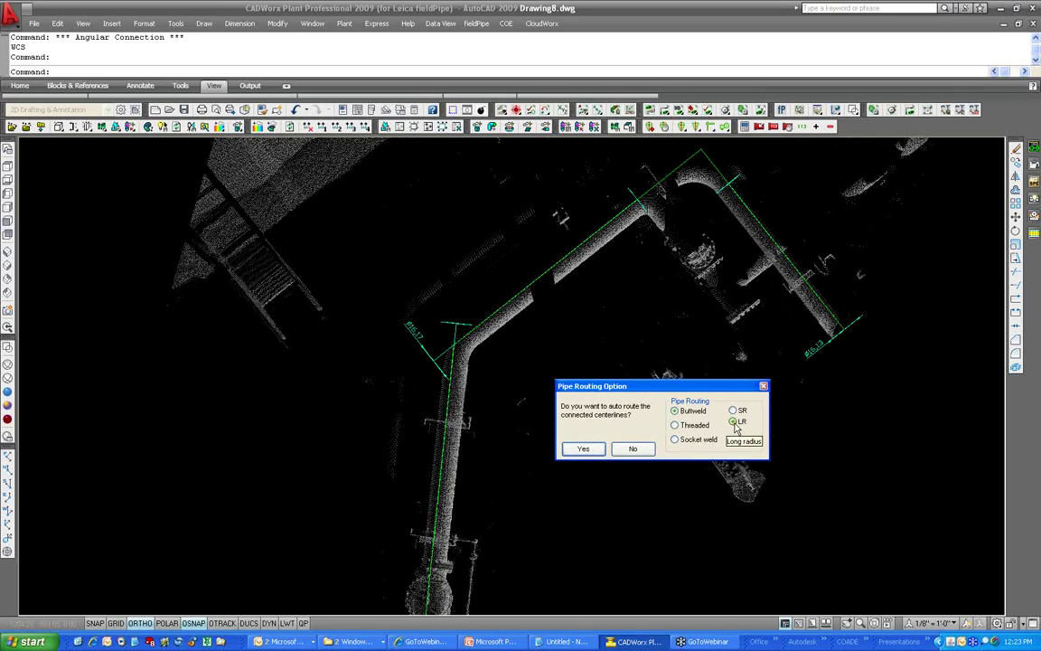
click(583, 449)
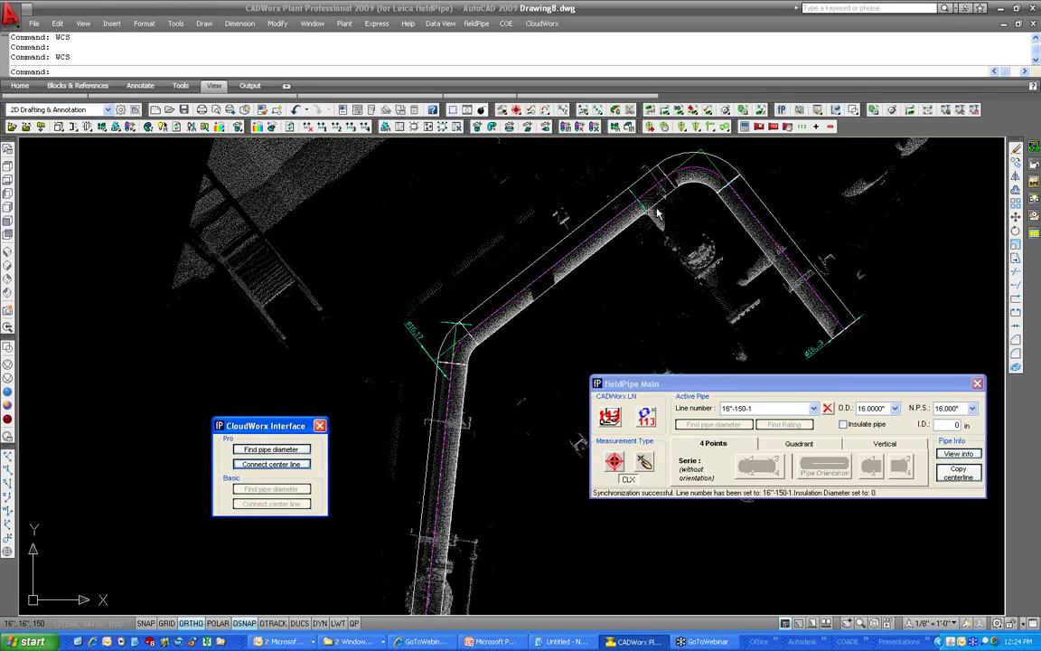
click(753, 389)
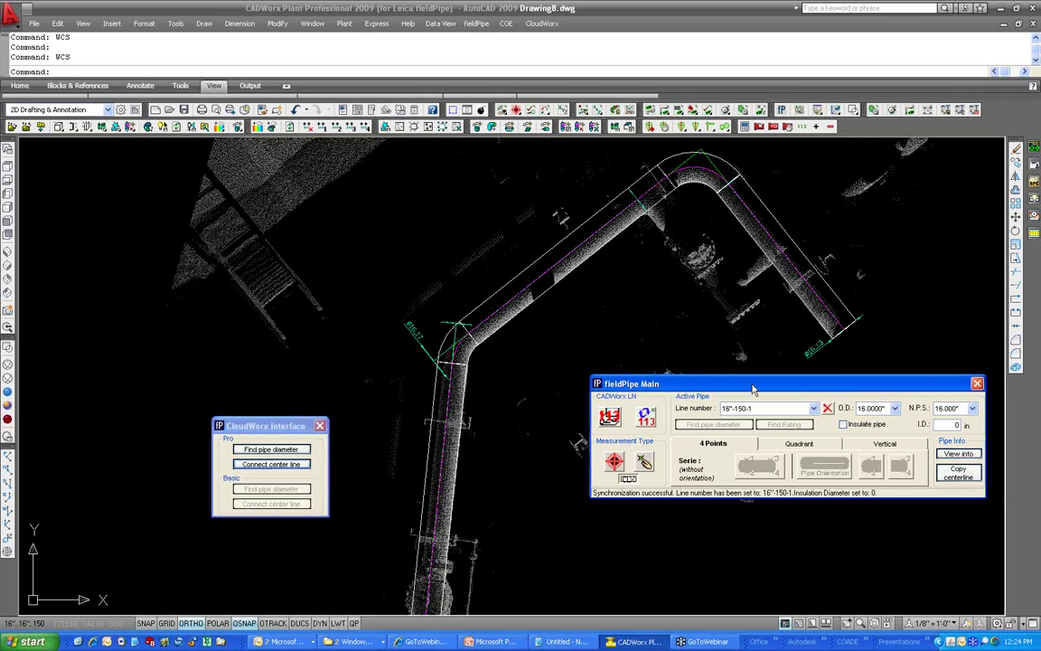
drag(753, 389, 747, 448)
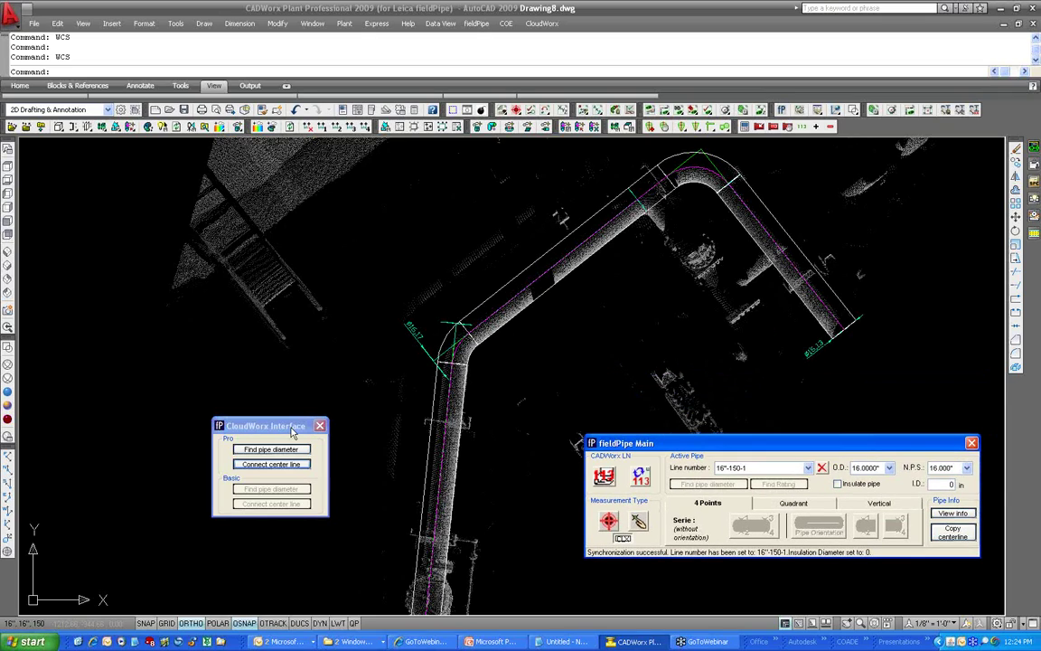
drag(292, 433, 287, 448)
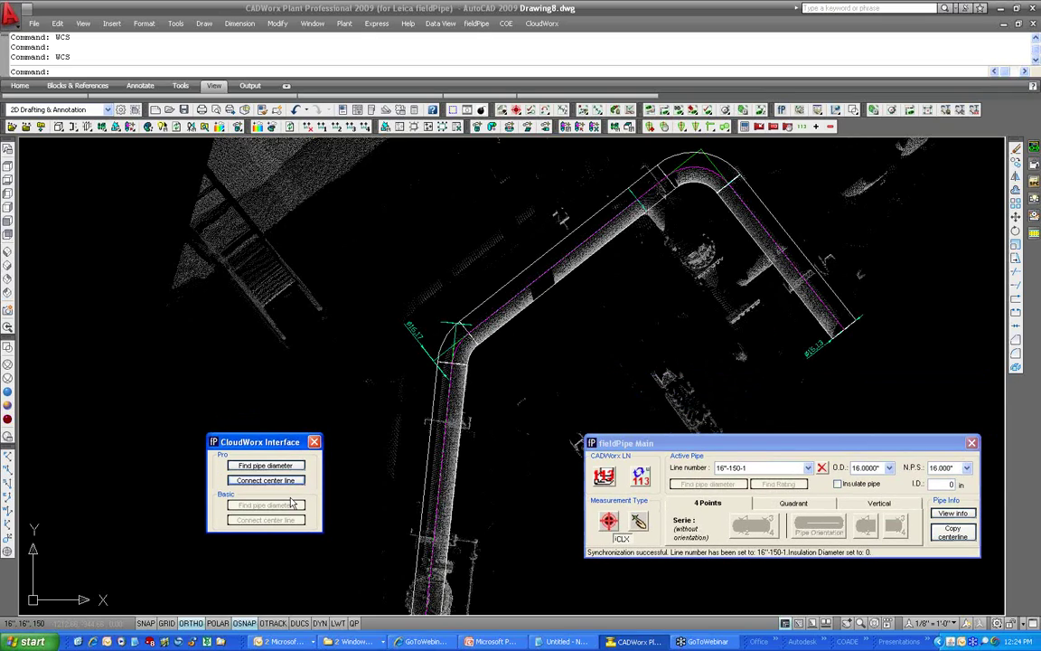
click(507, 459)
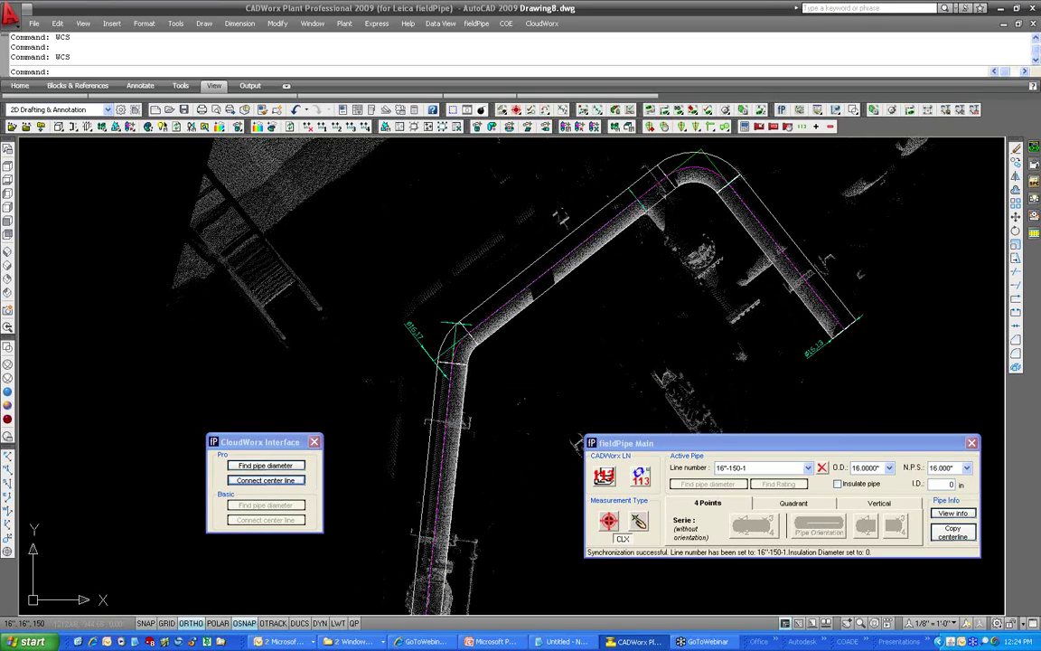
Step: Set up a CHECK VAL FLG - 150 inline valve in fieldPipe 3D Model with FLG, RFWN - 150 flanges as both connectors
shift+middle_drag(518, 462, 510, 326)
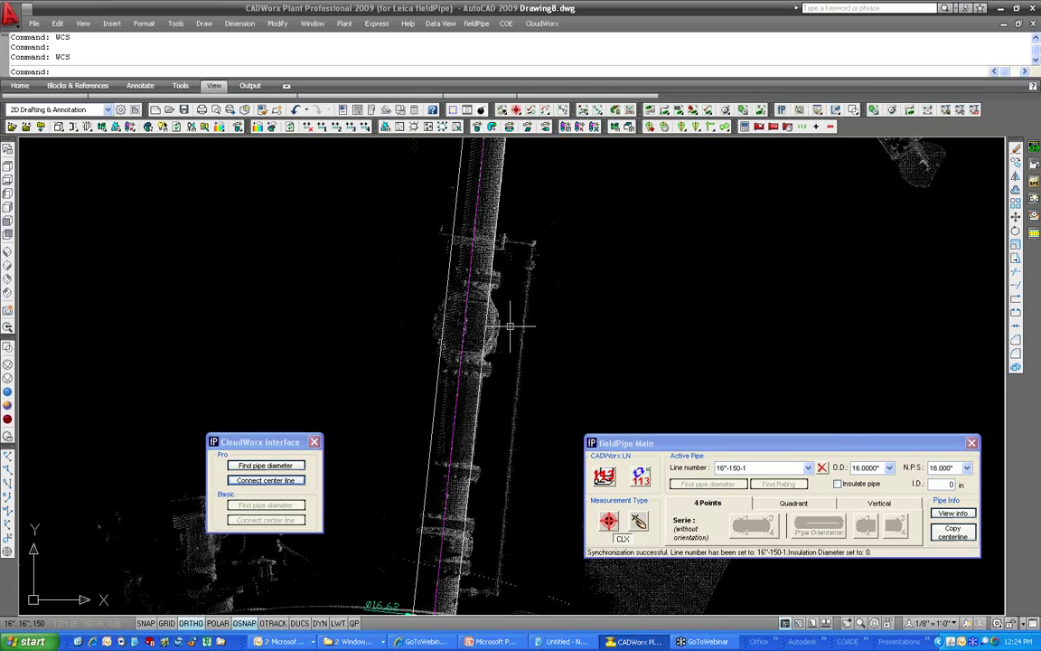
scroll(511, 327, up, 2)
click(800, 110)
drag(741, 212, 774, 182)
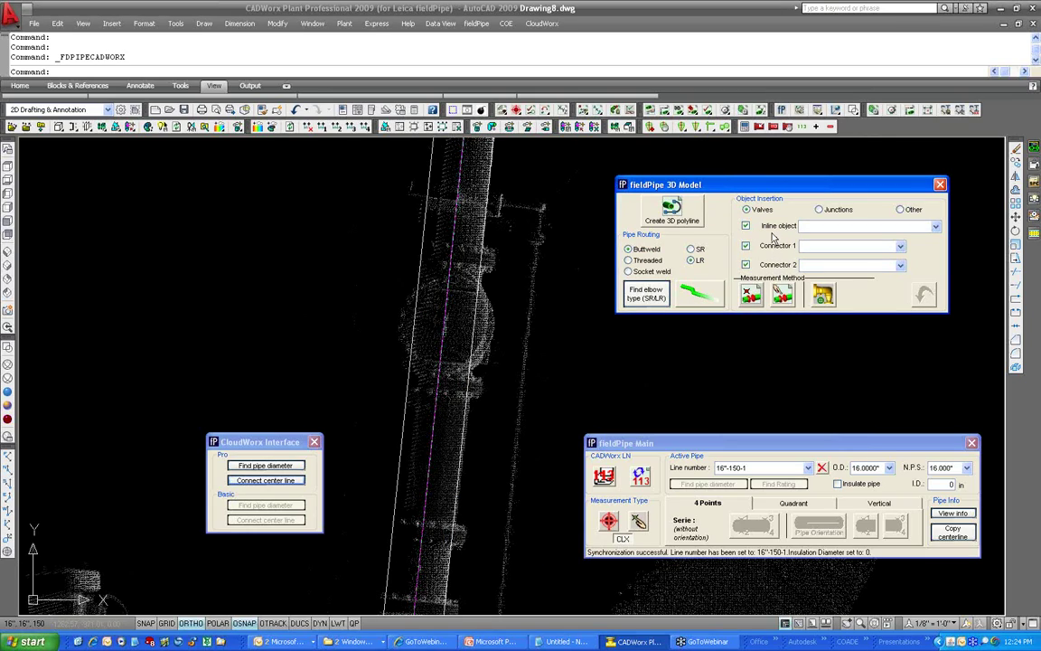
click(935, 227)
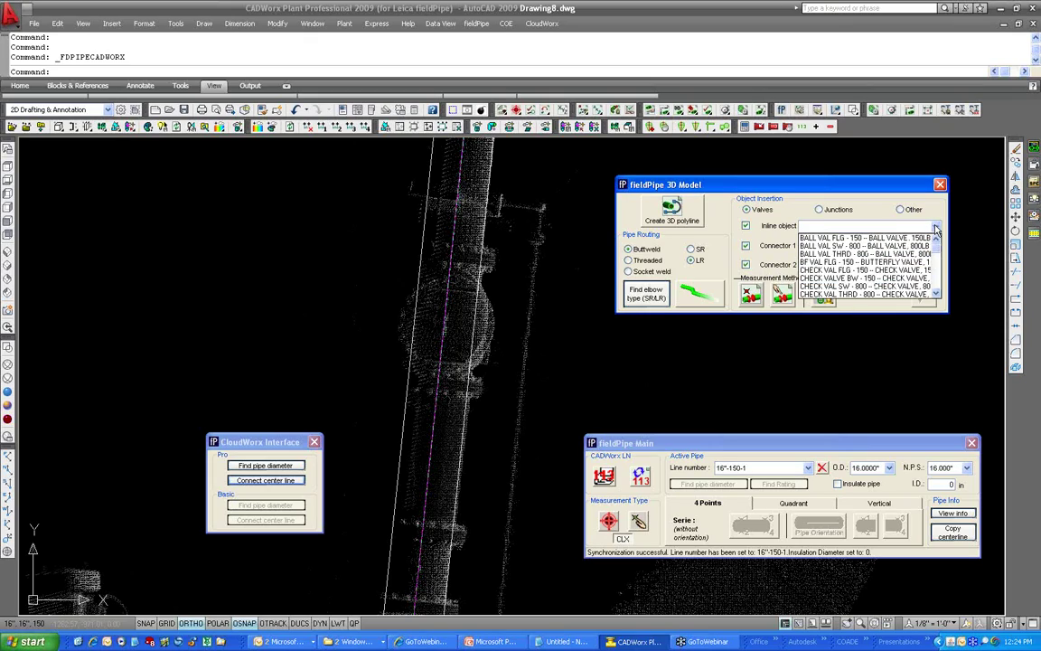
click(902, 271)
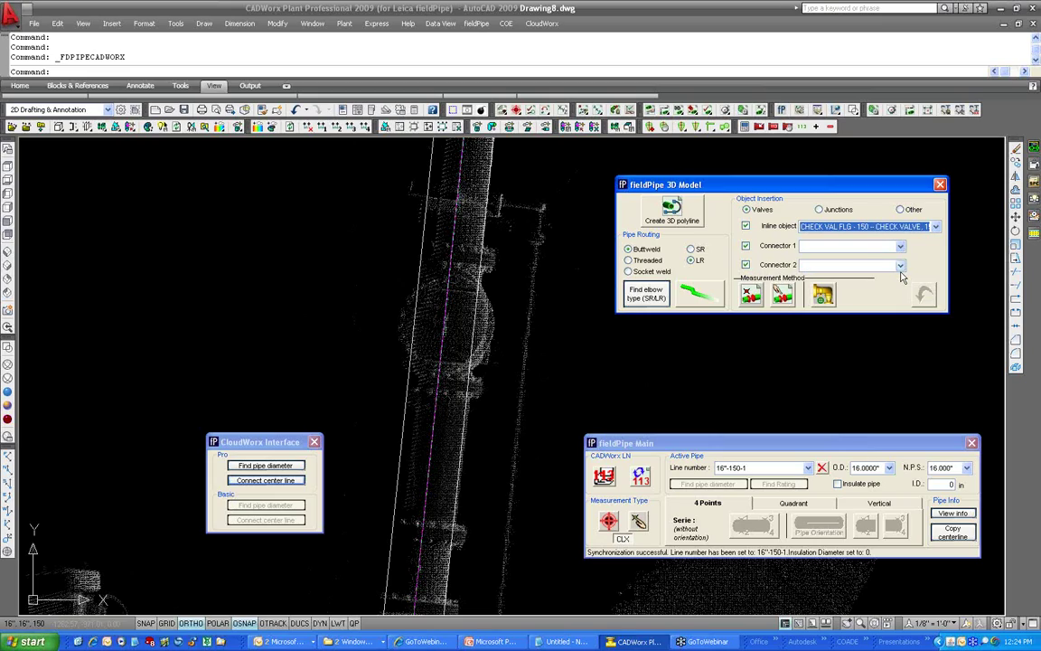
click(901, 246)
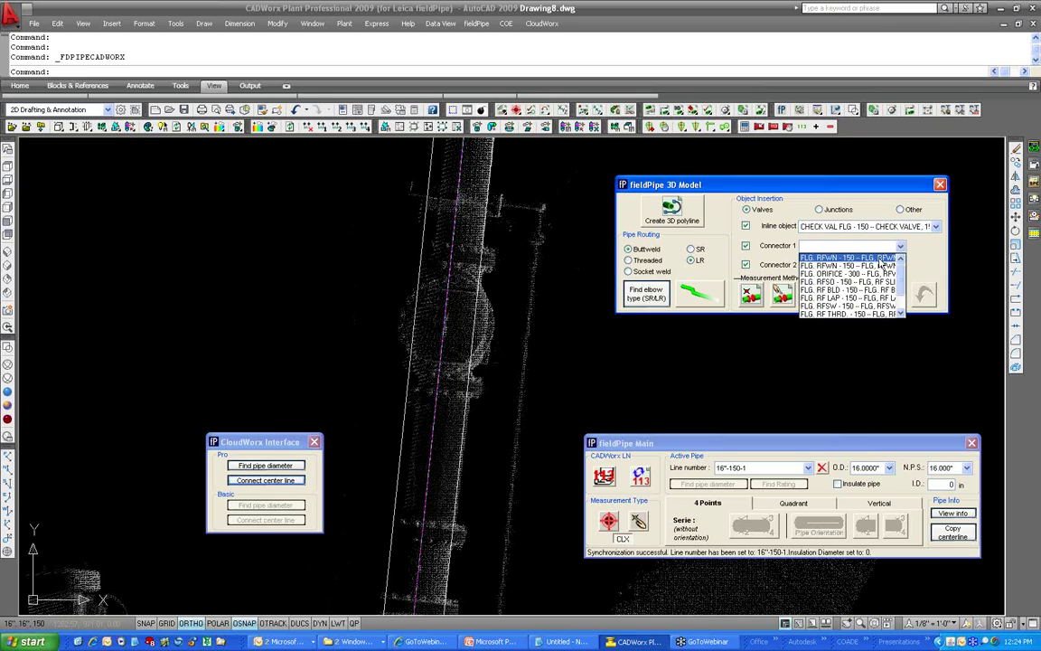
click(891, 258)
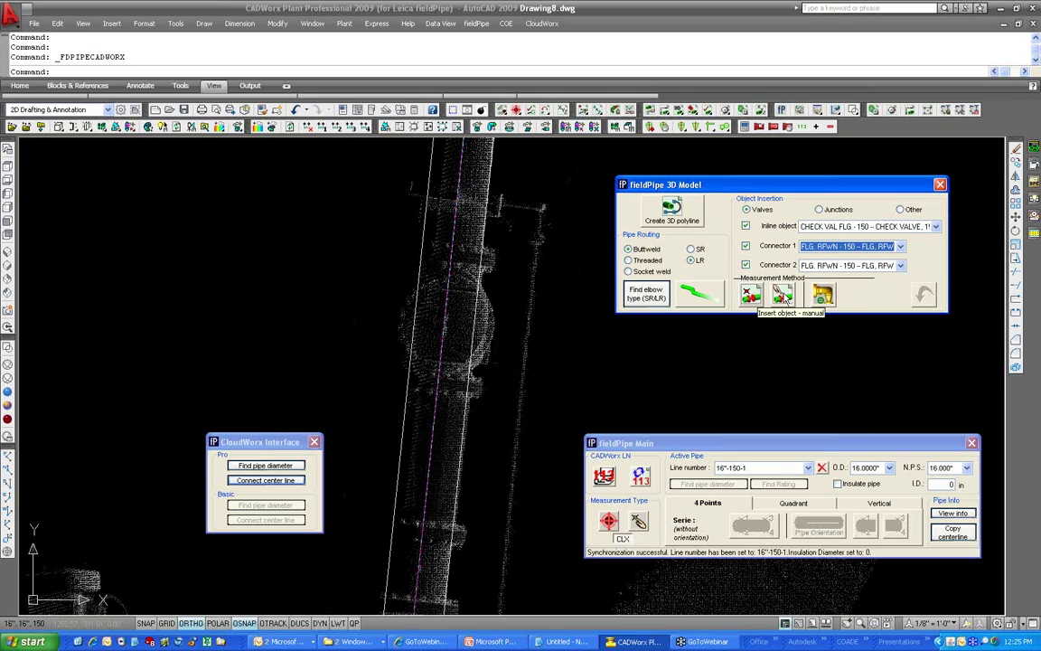
Step: Manually insert the flanged check valve into the pipe at the scanned valve's upper flange face, directed down along the run
click(782, 297)
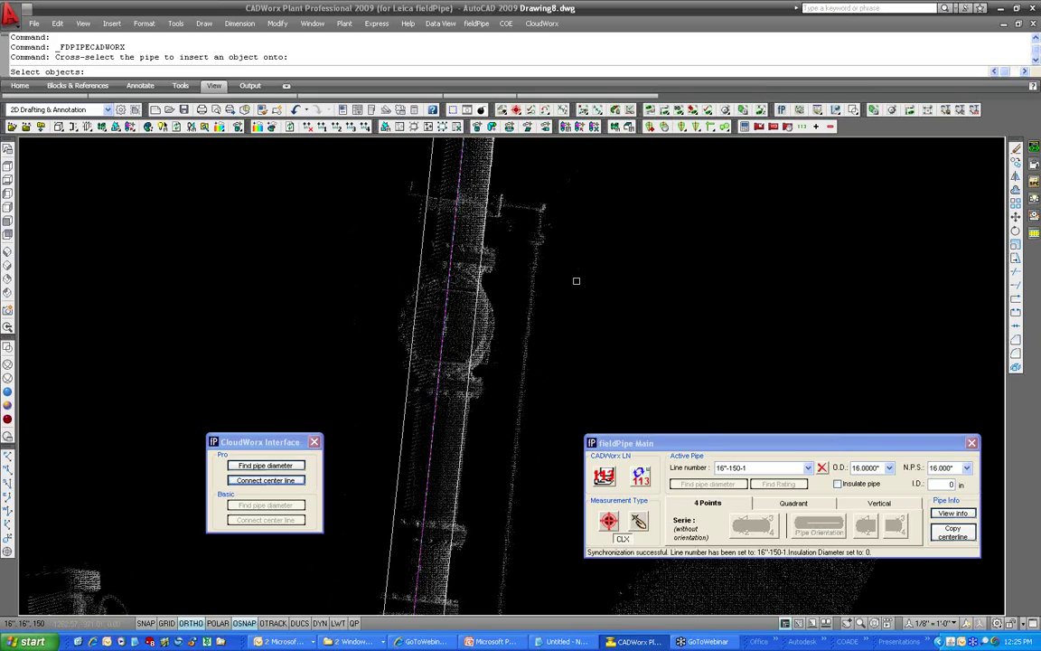
click(516, 286)
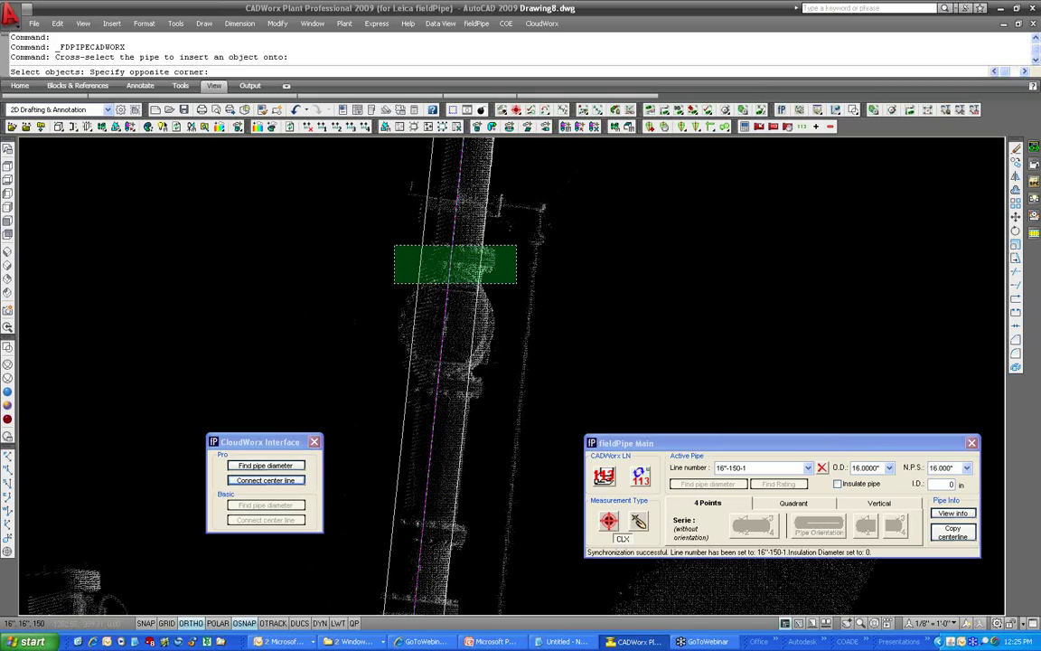
click(396, 245)
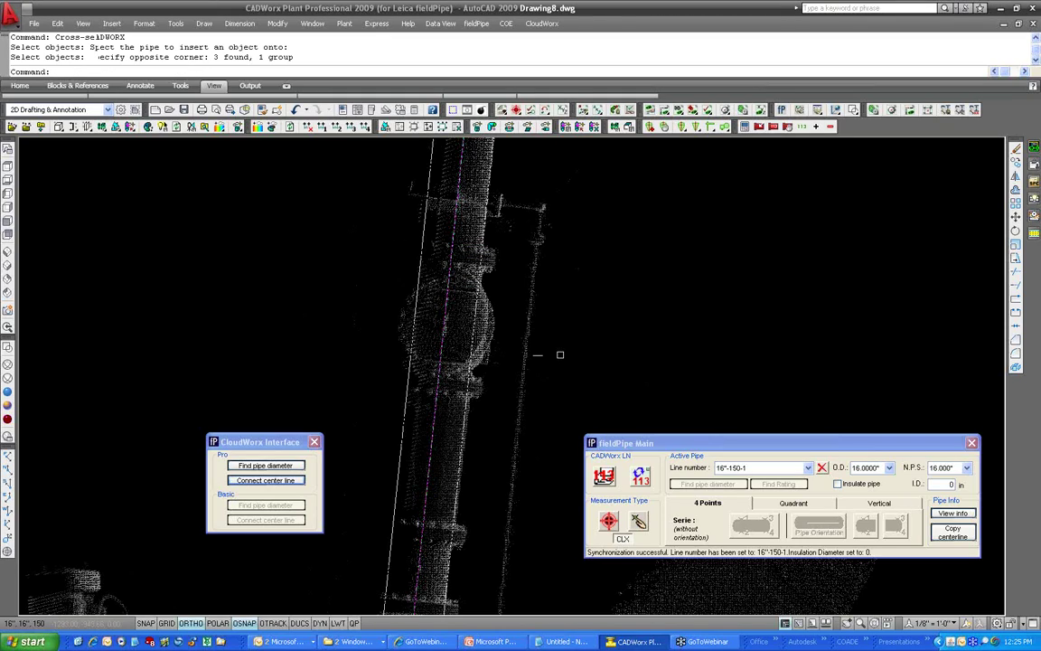
key(Return)
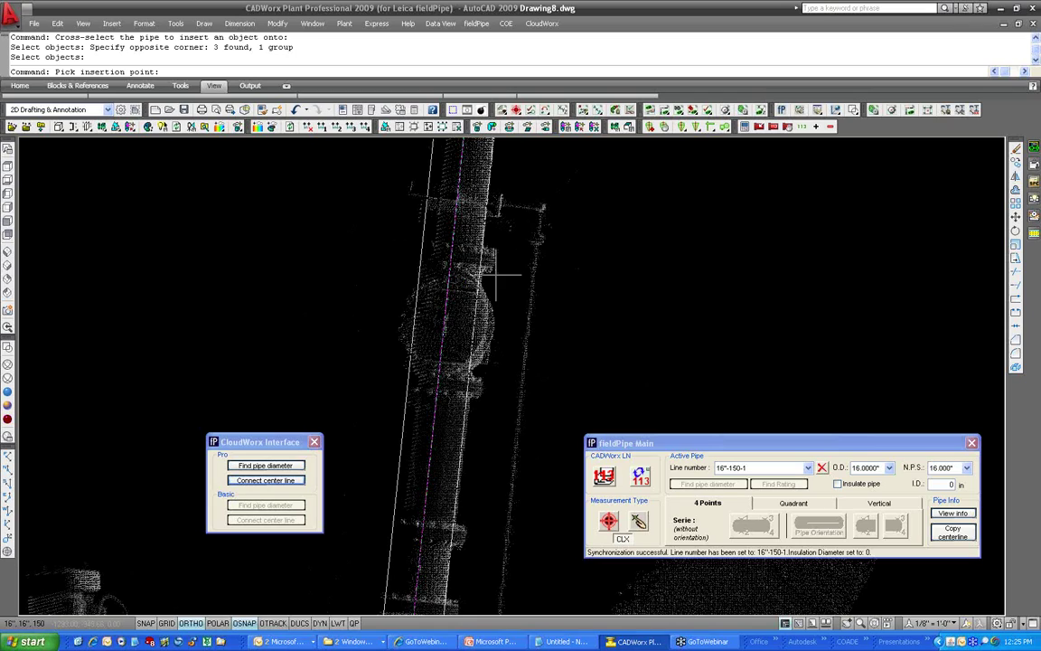
scroll(495, 273, up, 2)
scroll(496, 273, up, 2)
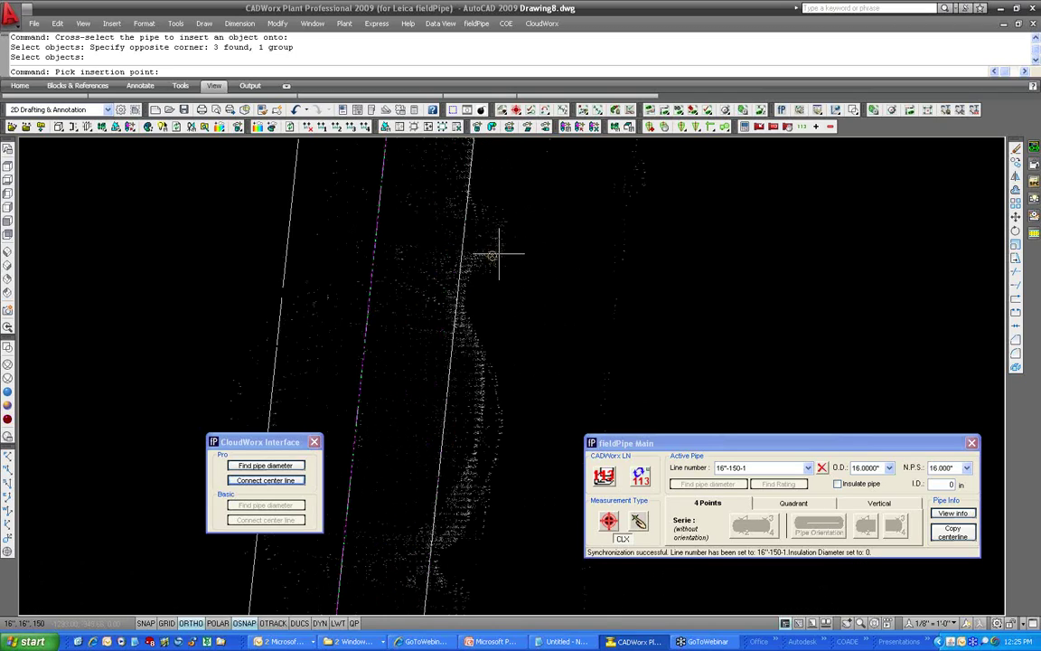
scroll(504, 235, up, 3)
middle_drag(506, 232, 589, 325)
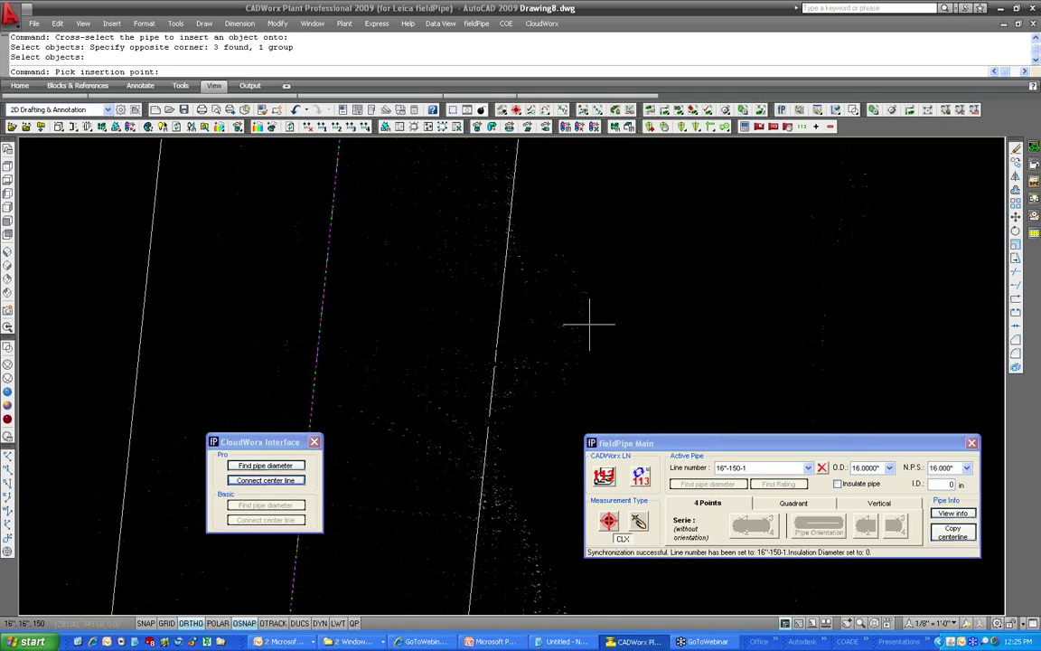
scroll(578, 317, up, 2)
click(535, 274)
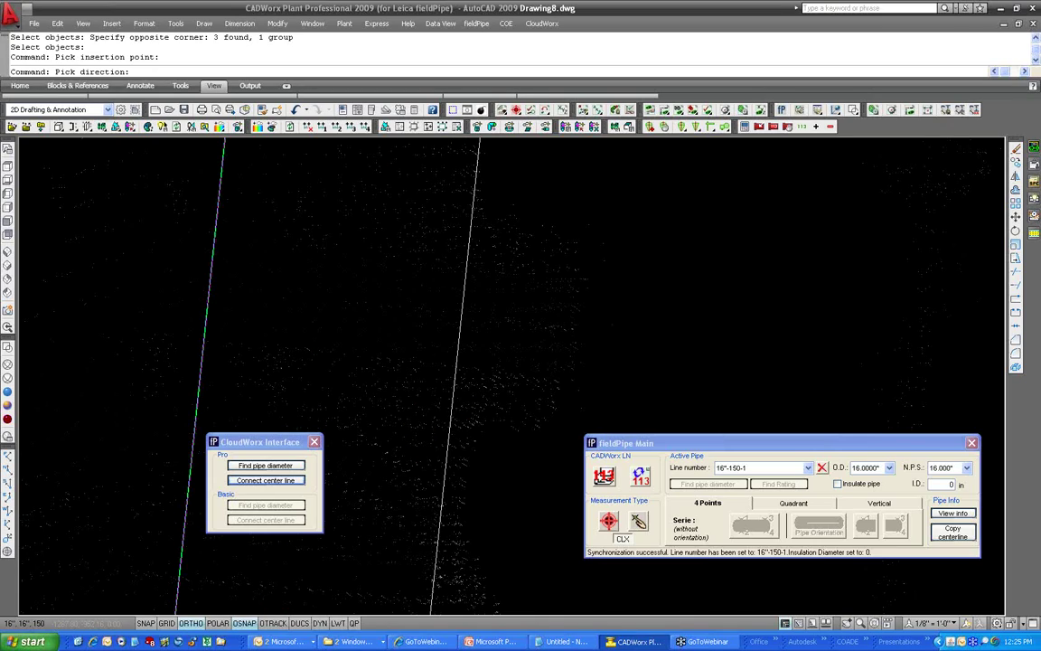
scroll(505, 438, down, 3)
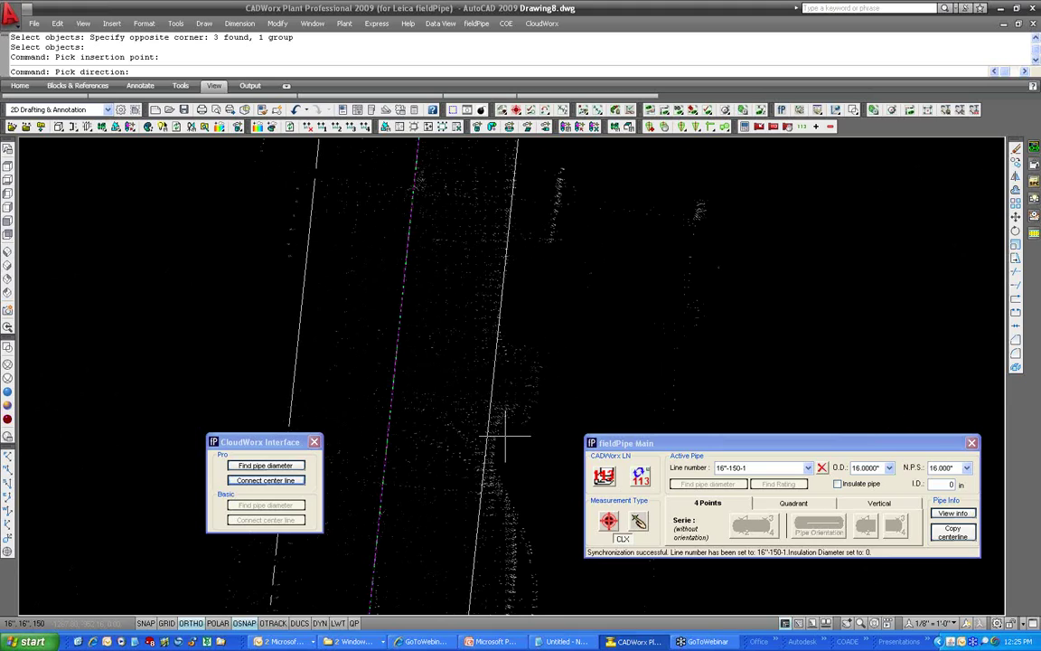
click(504, 438)
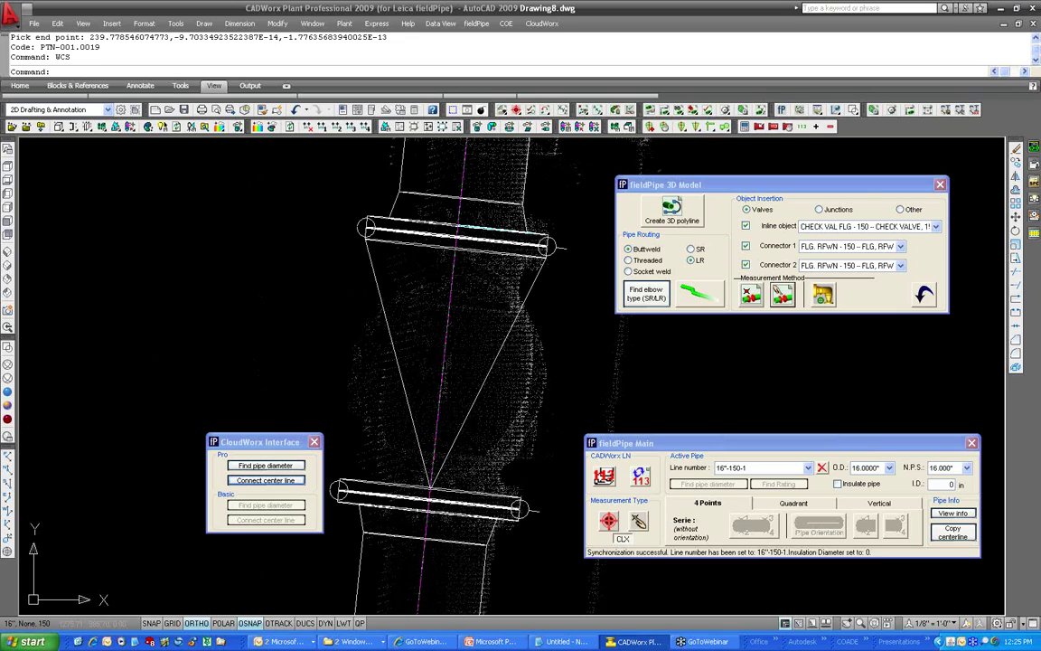
Step: Set the inline object to GATE VAL FLG - 150 for the scanned valve below the check valve
mouse_move(501, 553)
middle_down()
mouse_move(498, 493)
mouse_move(508, 544)
mouse_move(471, 463)
mouse_move(533, 480)
middle_up()
scroll(506, 546, down, 2)
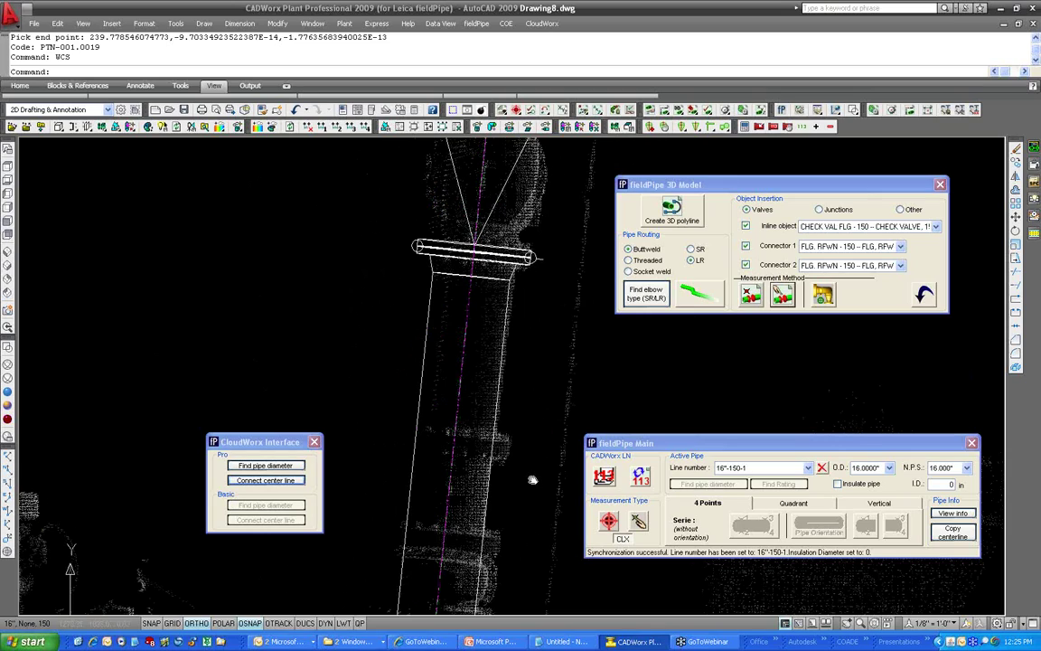
shift+middle_drag(533, 480, 543, 318)
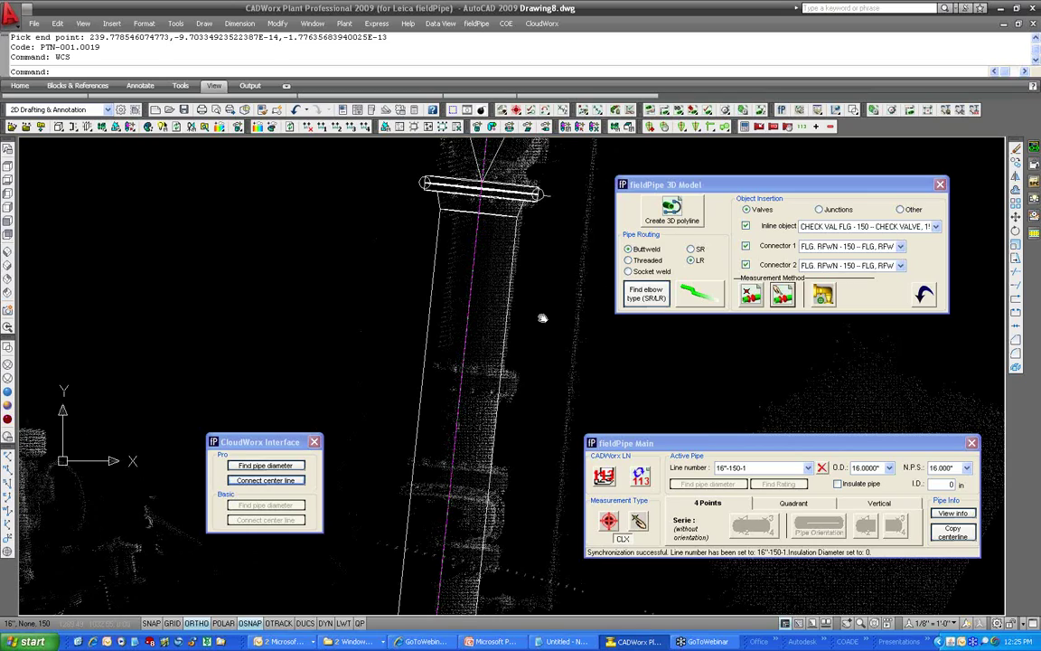
shift+middle_drag(543, 318, 543, 394)
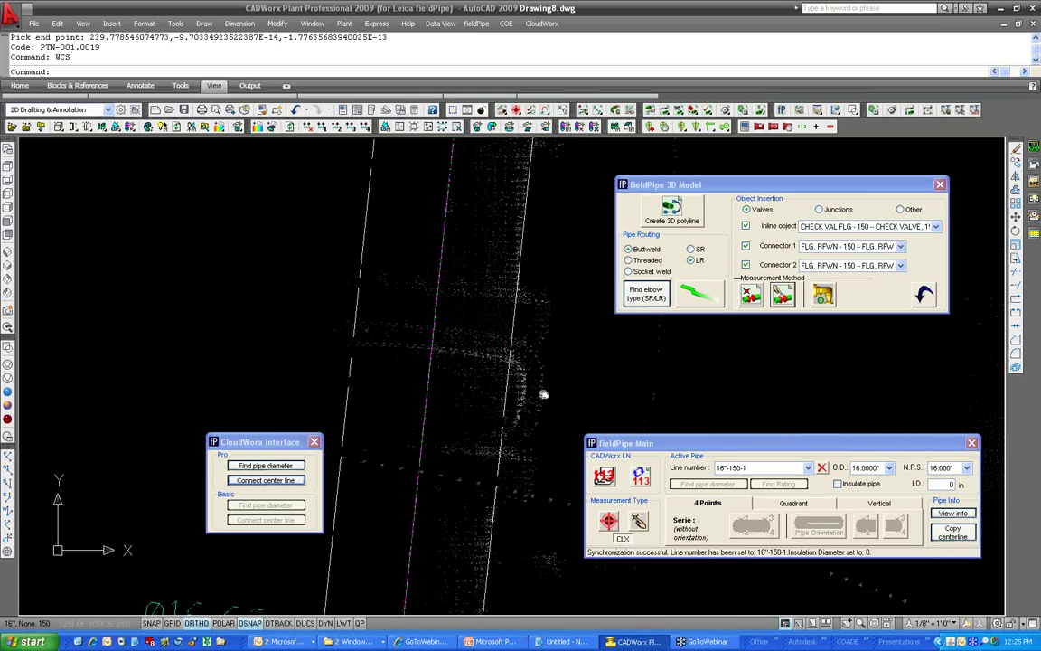
click(936, 227)
click(863, 262)
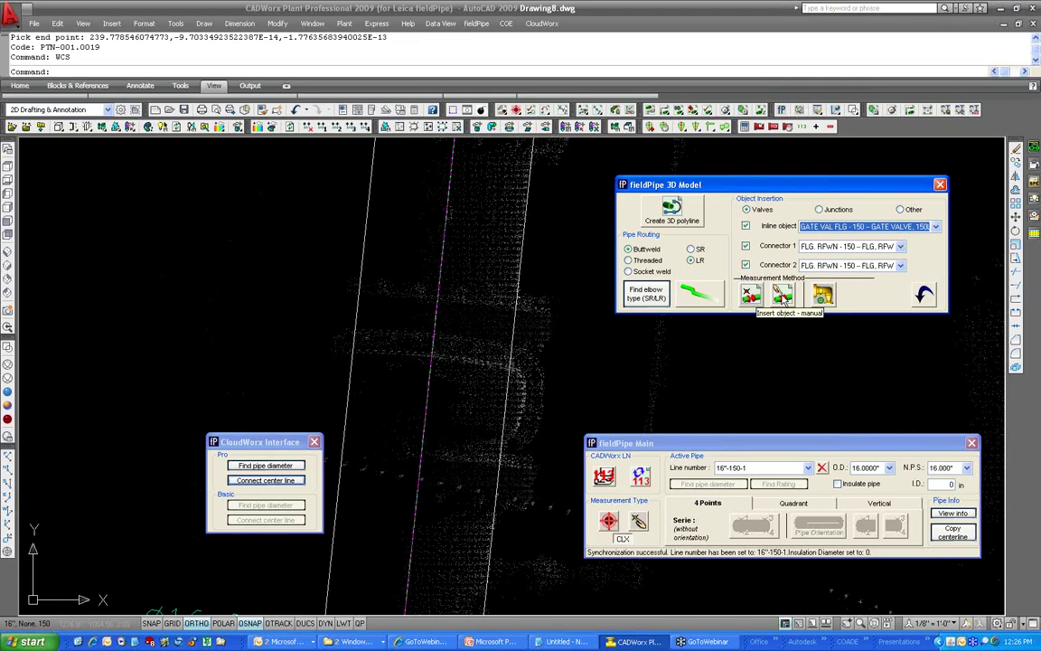
Step: Try to manually insert the flanged gate valve into the pipe at the scanned valve's upper flange, directed down along the run
click(782, 294)
click(602, 232)
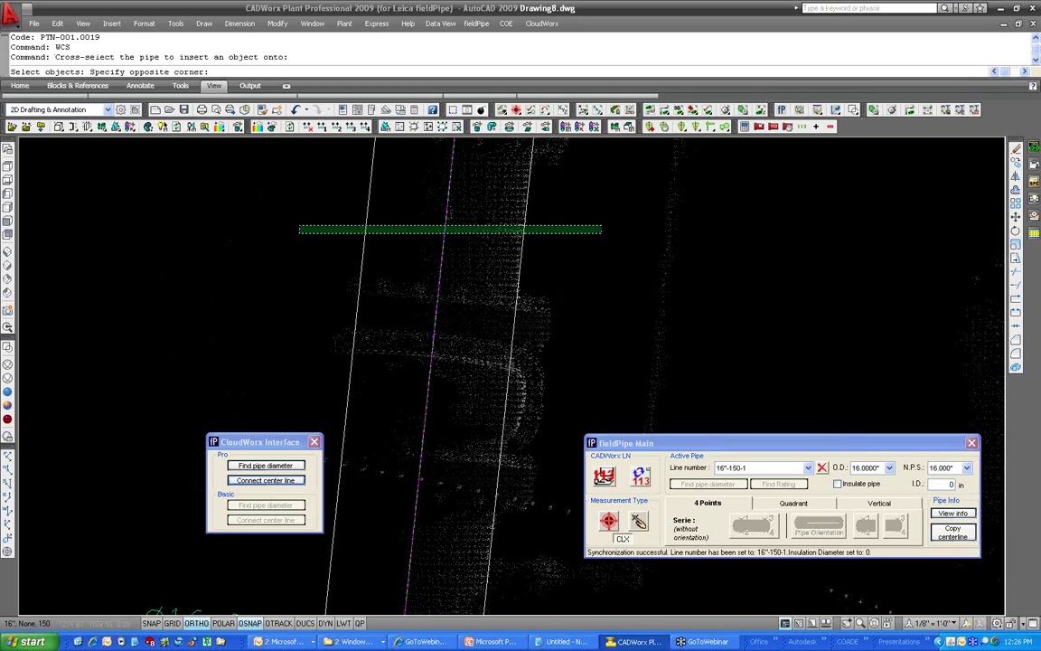
click(299, 228)
key(Return)
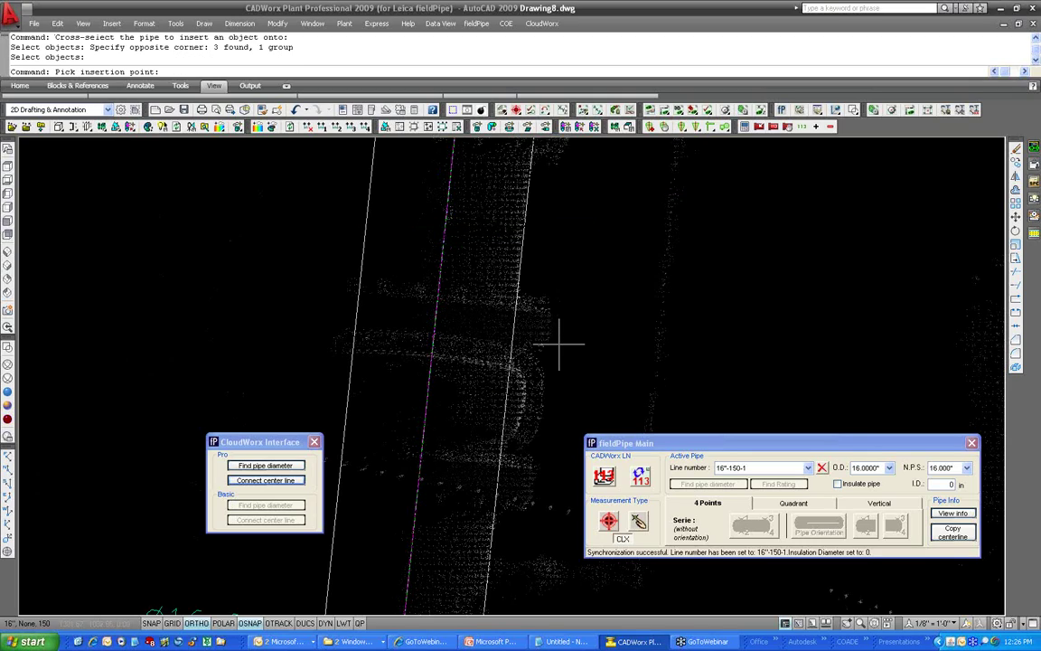
scroll(559, 344, up, 1)
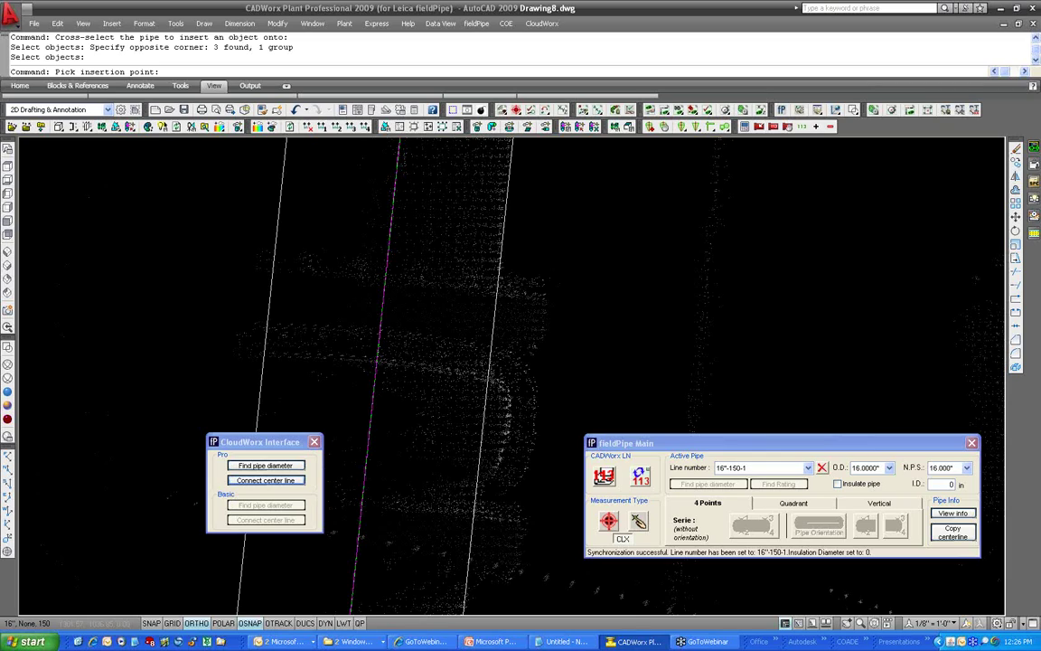
middle_drag(548, 330, 581, 342)
scroll(580, 342, up, 1)
click(523, 411)
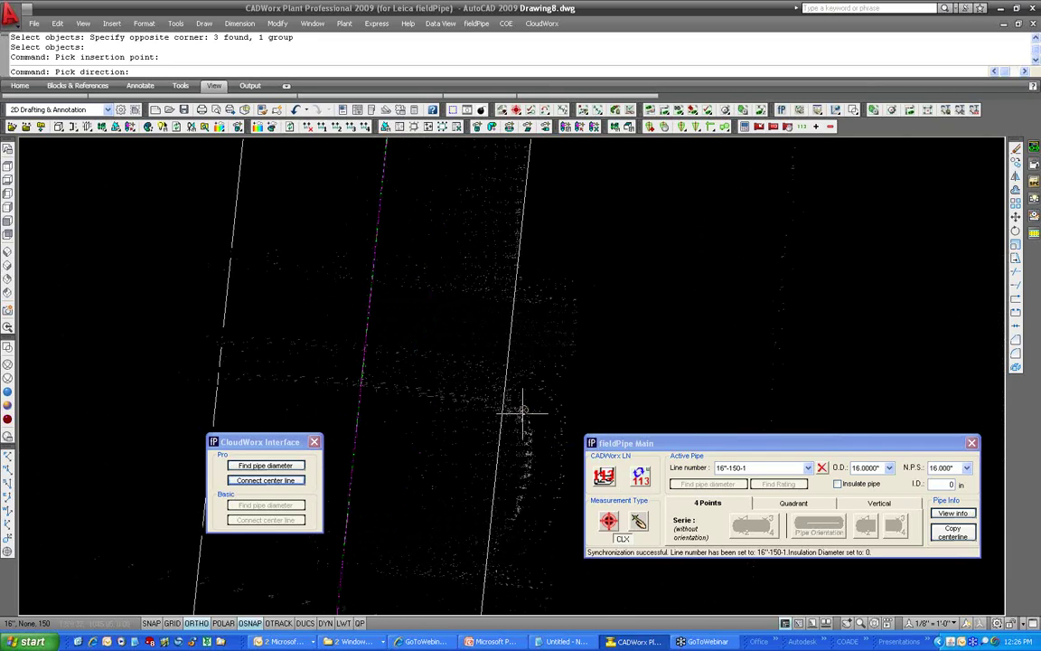
click(523, 411)
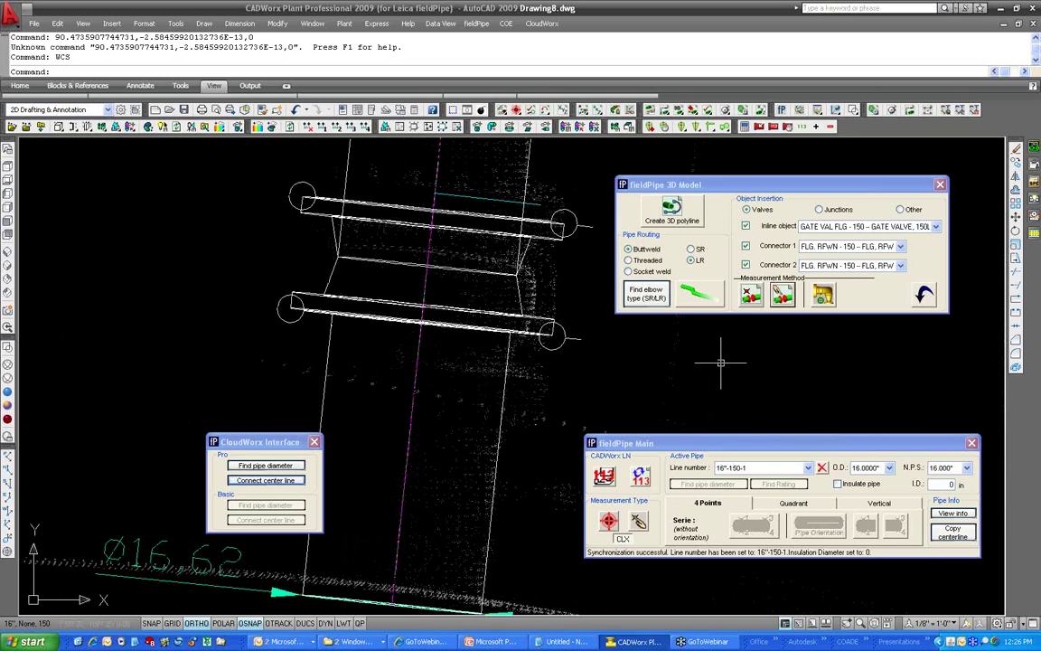
Step: Undo the gate valve insertion and erase the leftover reference line at the scanned upper flange
text(u)
key(Return)
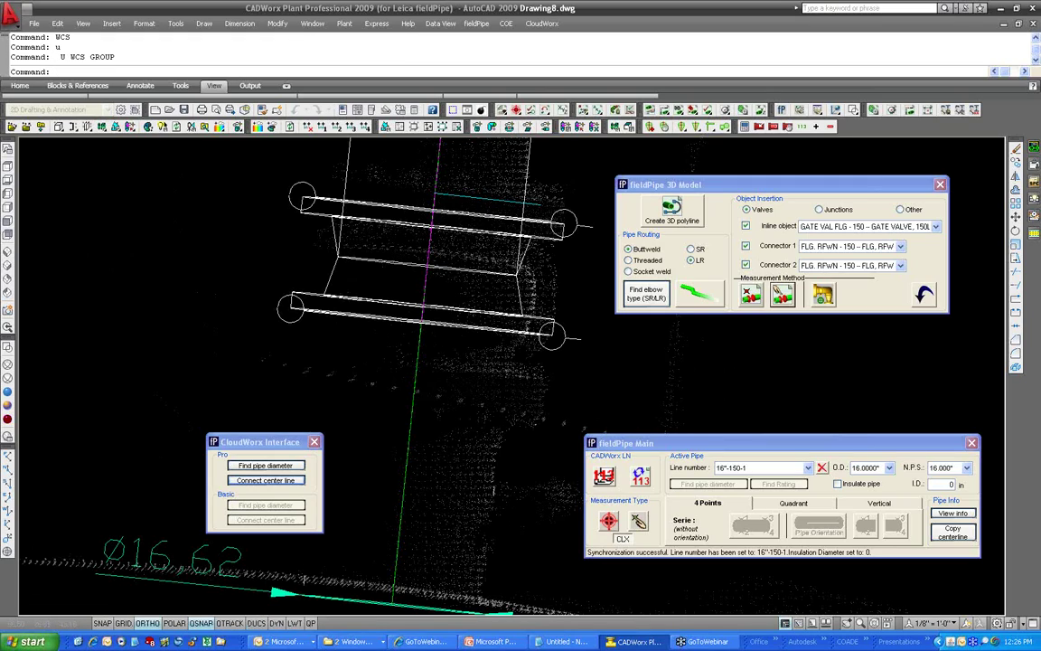
key(Return)
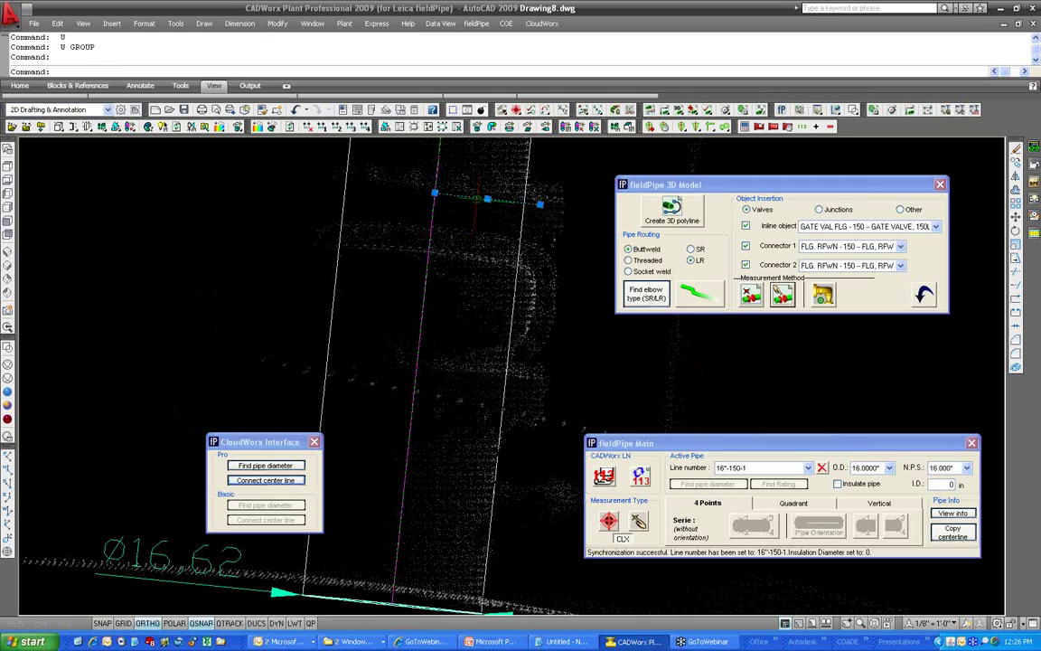
text(e)
key(Return)
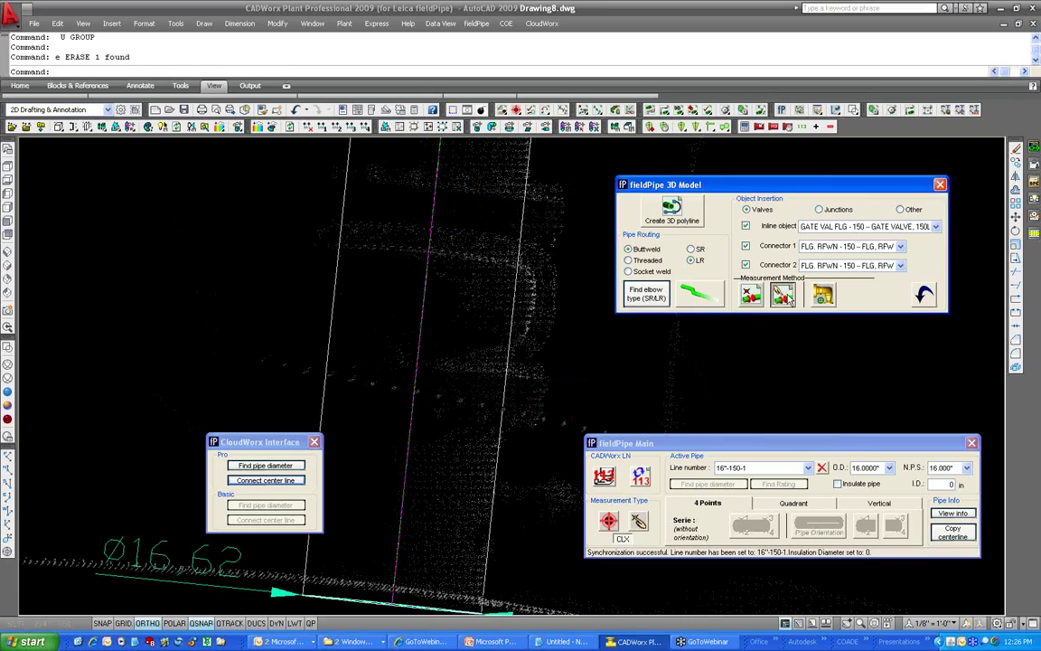
Step: Restart the manual gate valve insertion, cross-selecting the pipe between the scanned valve's flanges as the target
click(783, 294)
click(616, 304)
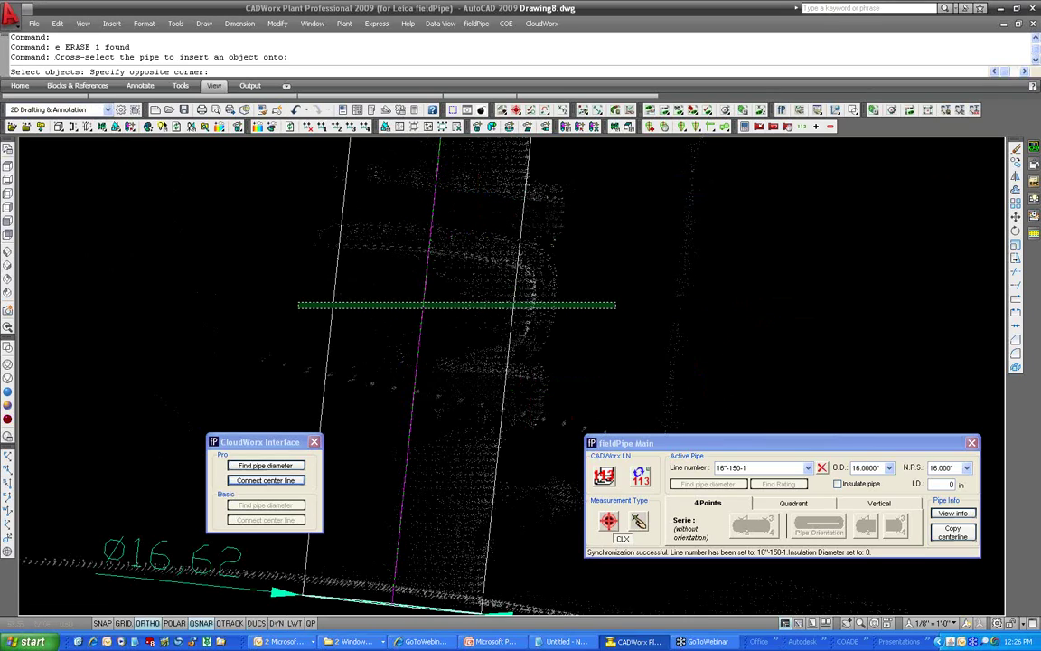